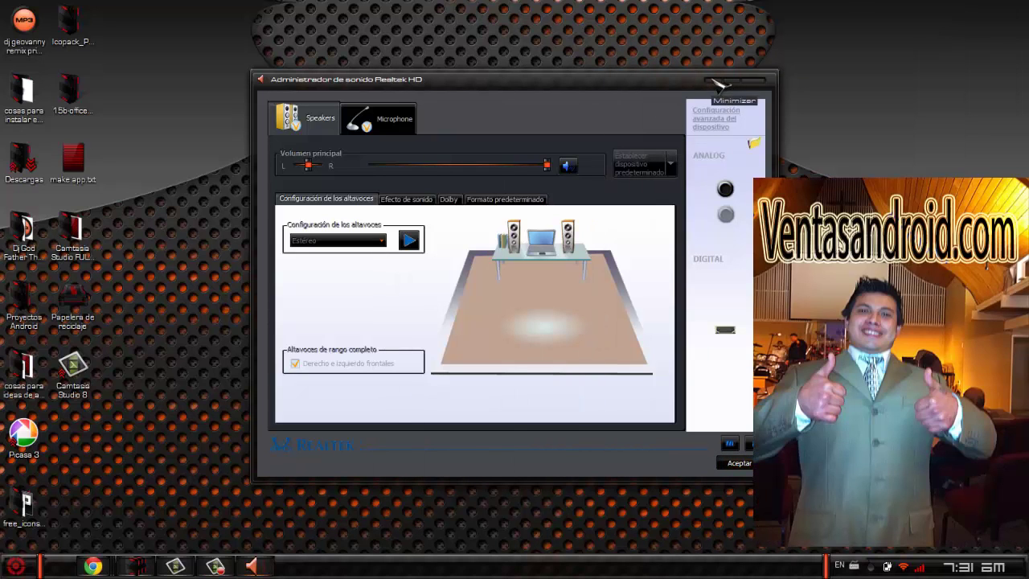
Accept the Realtek HD Audio Manager speaker configuration with Aceptar and close the manager.
left_click(733, 463)
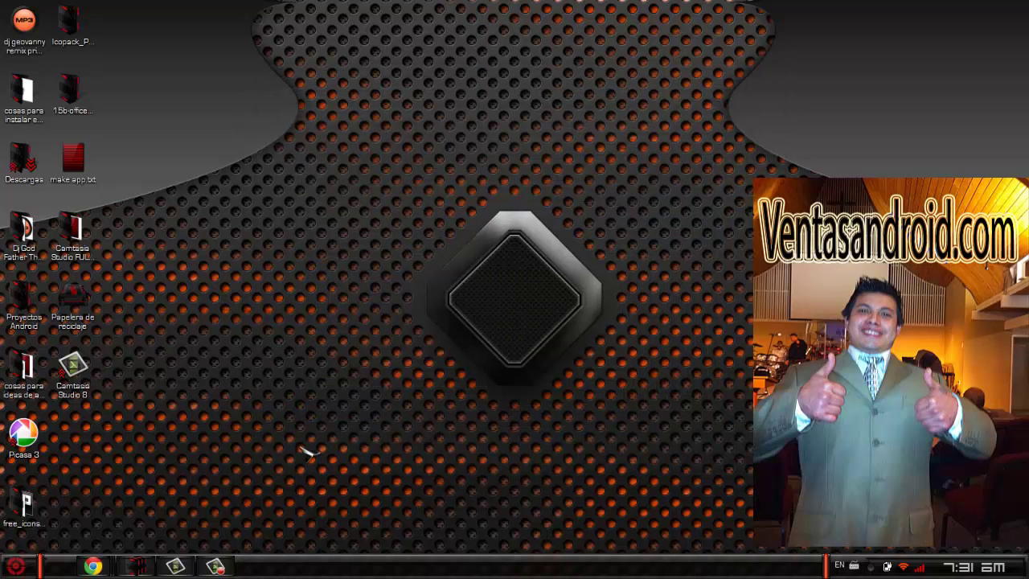
Bring the VirtualDJ radio window to the front from the Chrome taskbar thumbnails.
mouse_move(94, 566)
mouse_move(114, 511)
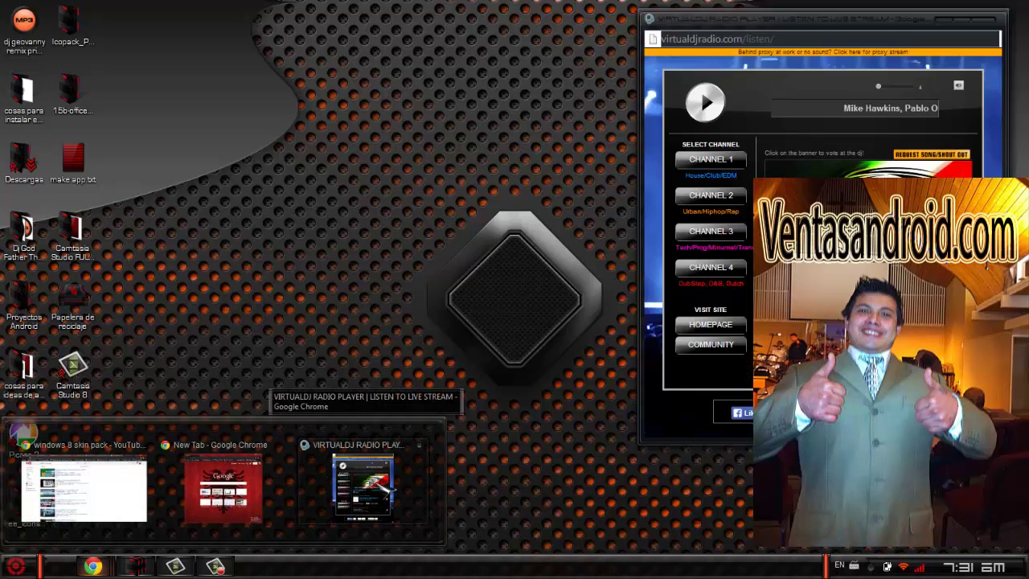
left_click(384, 487)
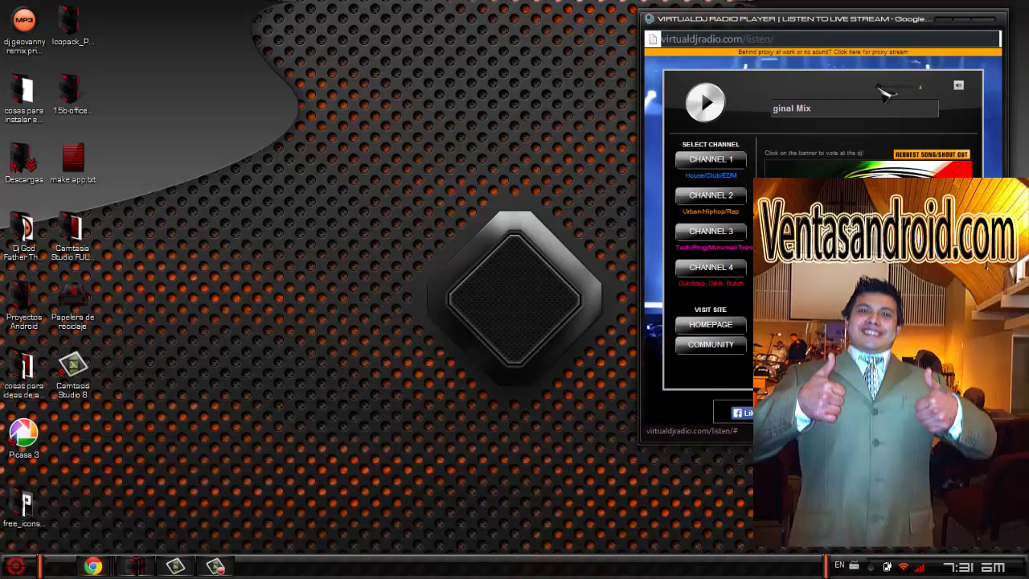
Minimize VirtualDJ and restore Chrome on the 'windows 8 skin pack' YouTube results.
left_click(956, 19)
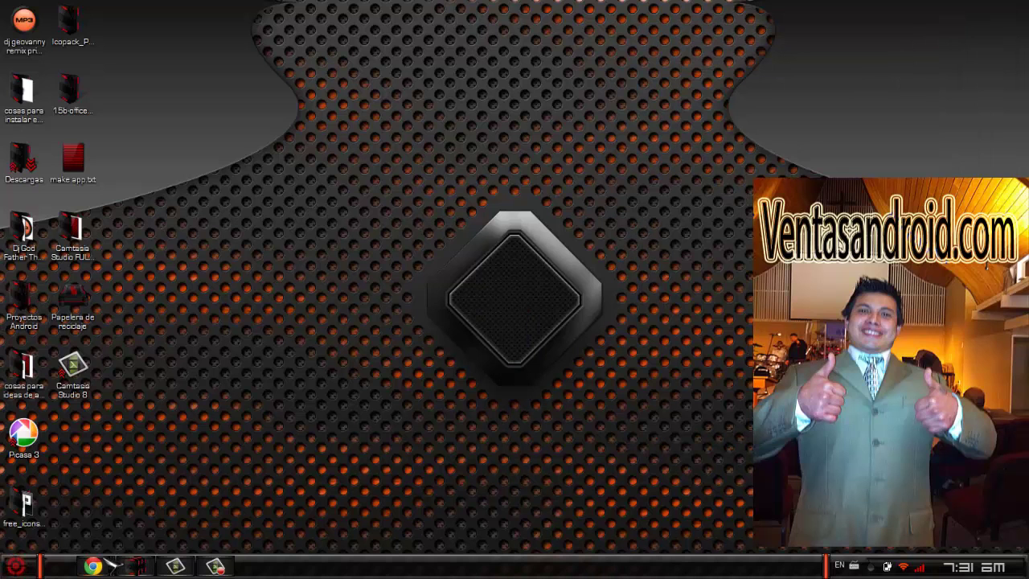
mouse_move(100, 568)
left_click(101, 513)
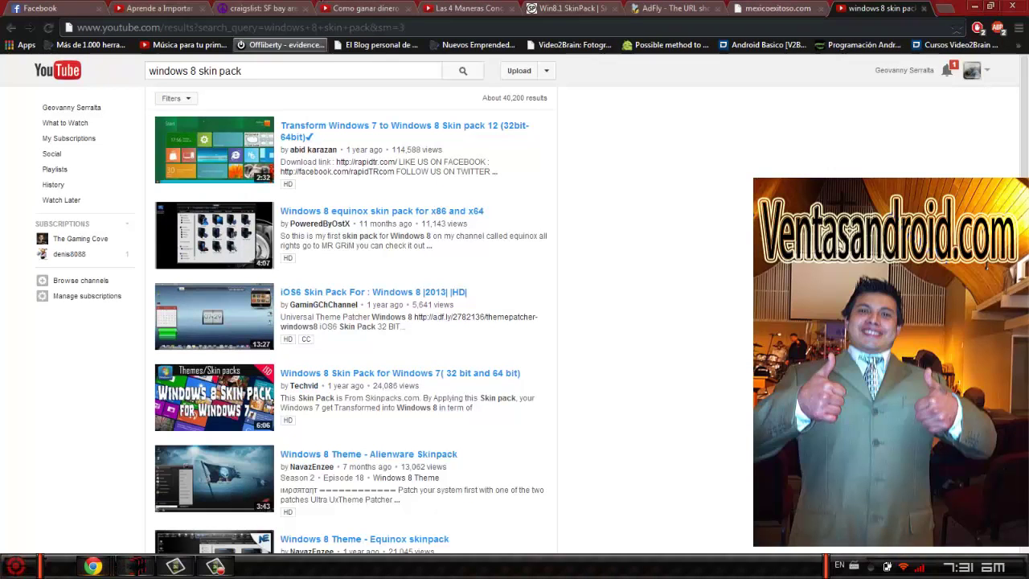
Cycle through the open Chrome tabs to the Win8.1 SkinPack tab.
left_click(402, 8)
left_click(467, 8)
key("ctrl+Tab")
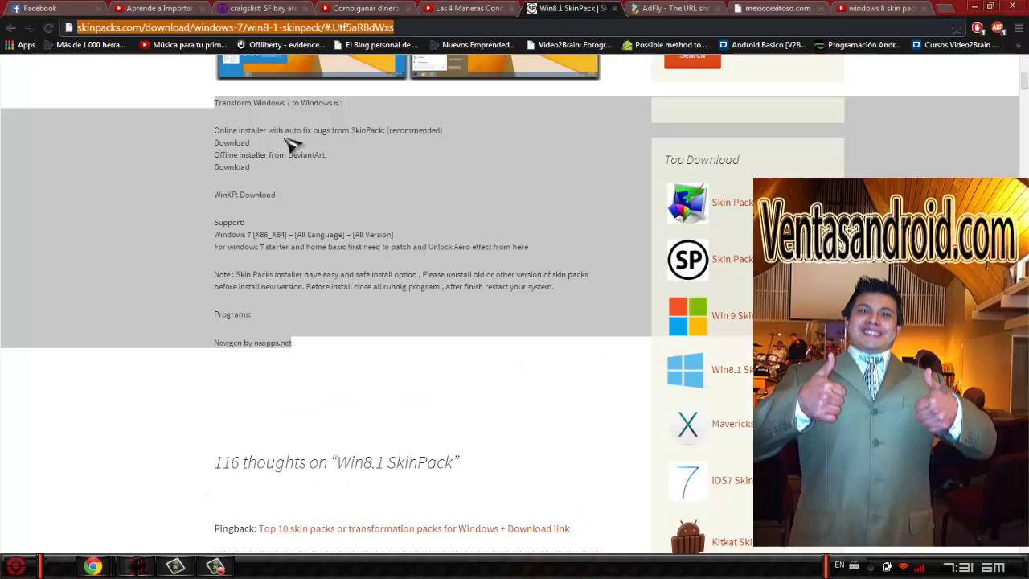
Go back to the Windows 7 skin pack list, scroll to Fire Skin Pack, and minimize Chrome.
left_click(11, 27)
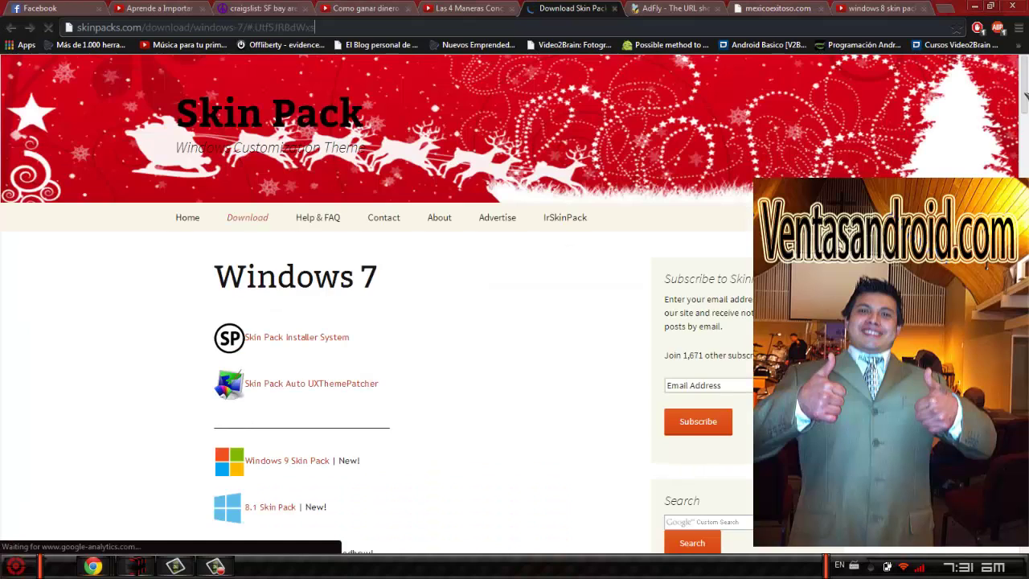
scroll(514, 306, "down", 12)
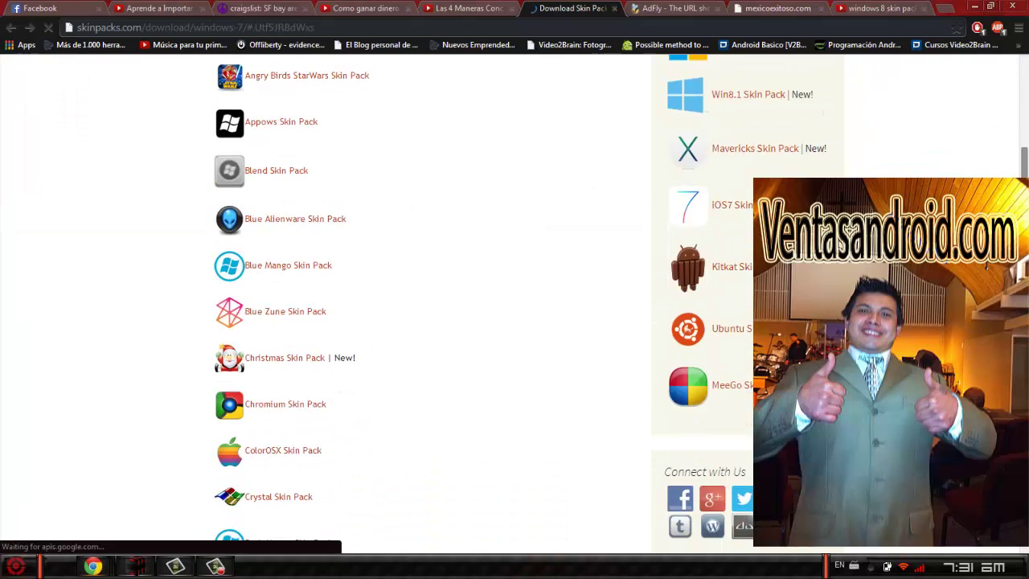
scroll(599, 417, "down", 2)
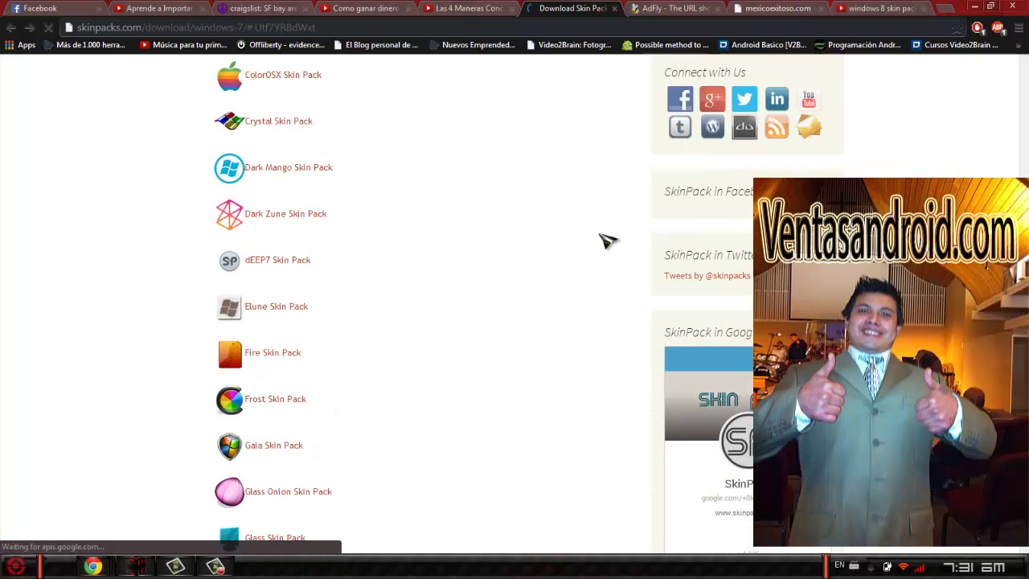
left_click(881, 8)
left_click(974, 5)
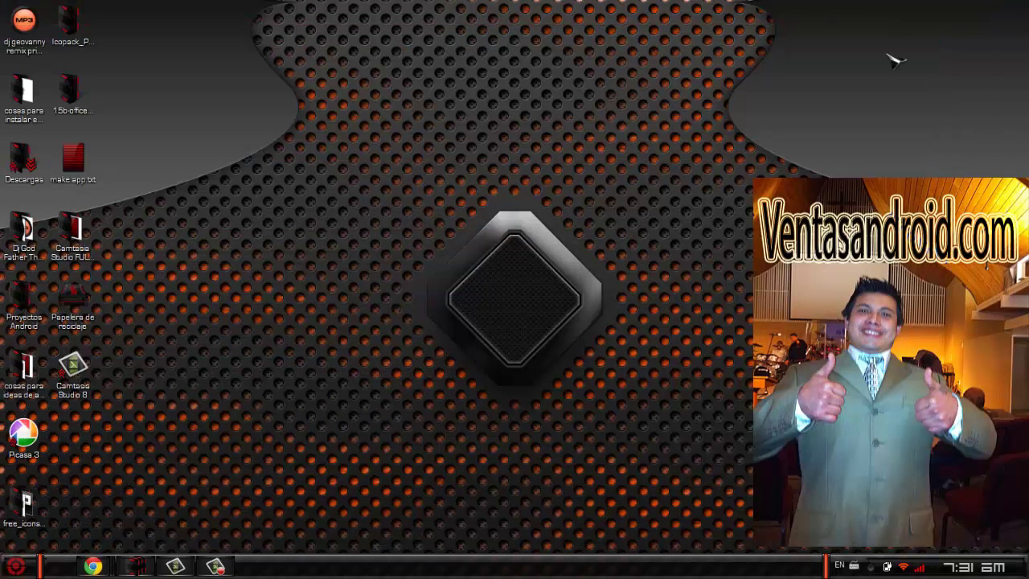
right_click(404, 215)
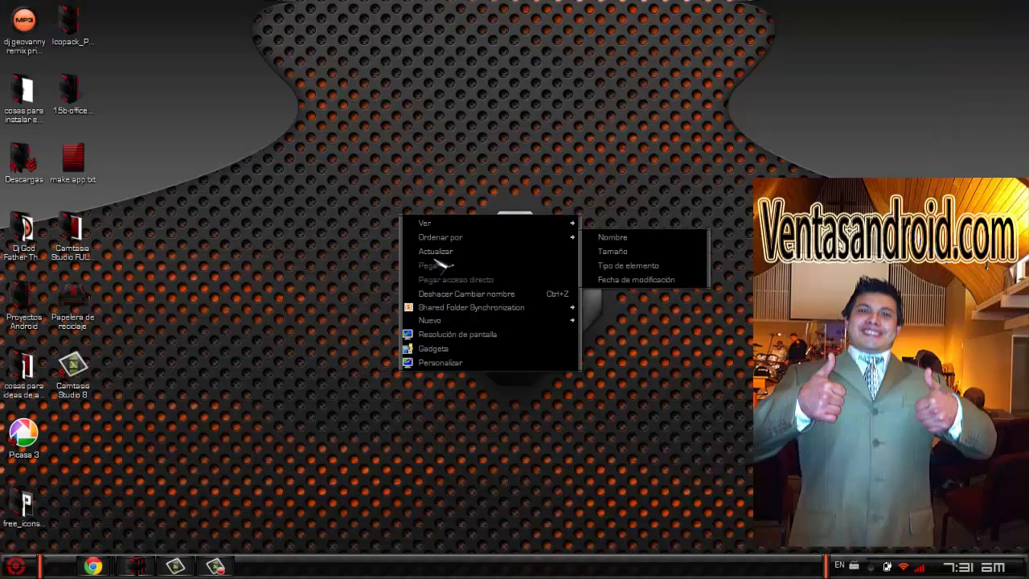
left_click(426, 248)
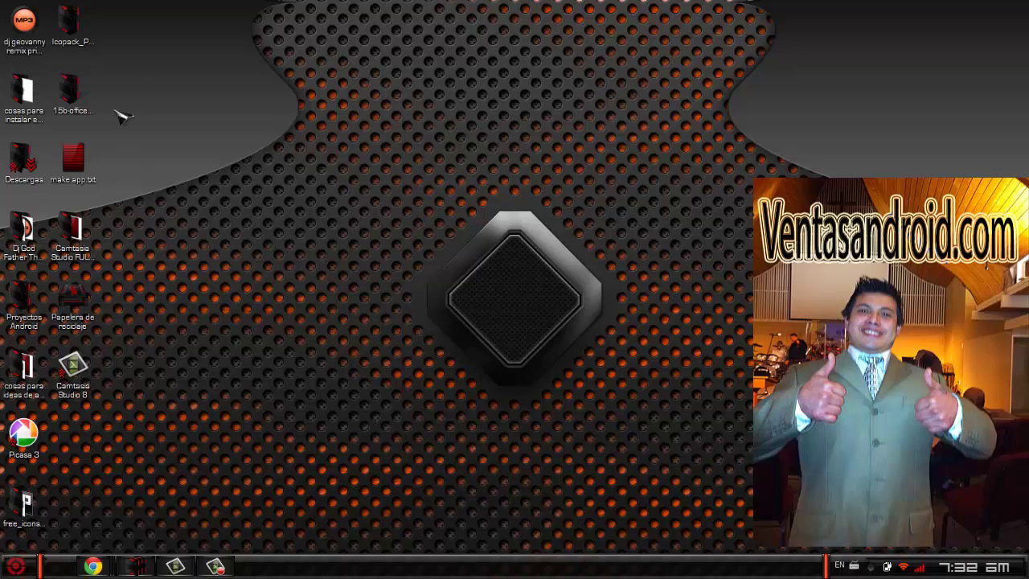
left_click(69, 19)
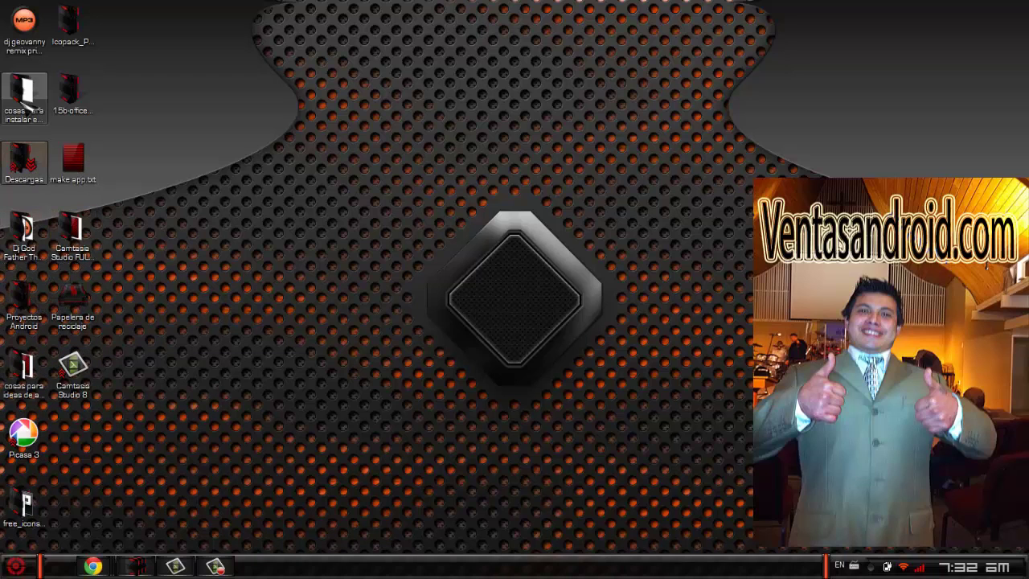
left_click(24, 28)
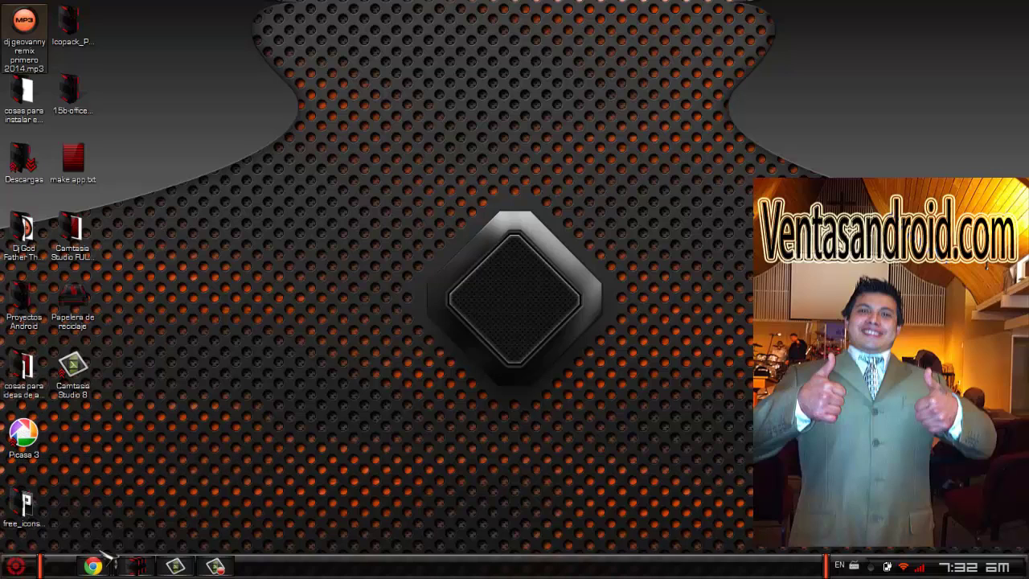
mouse_move(95, 566)
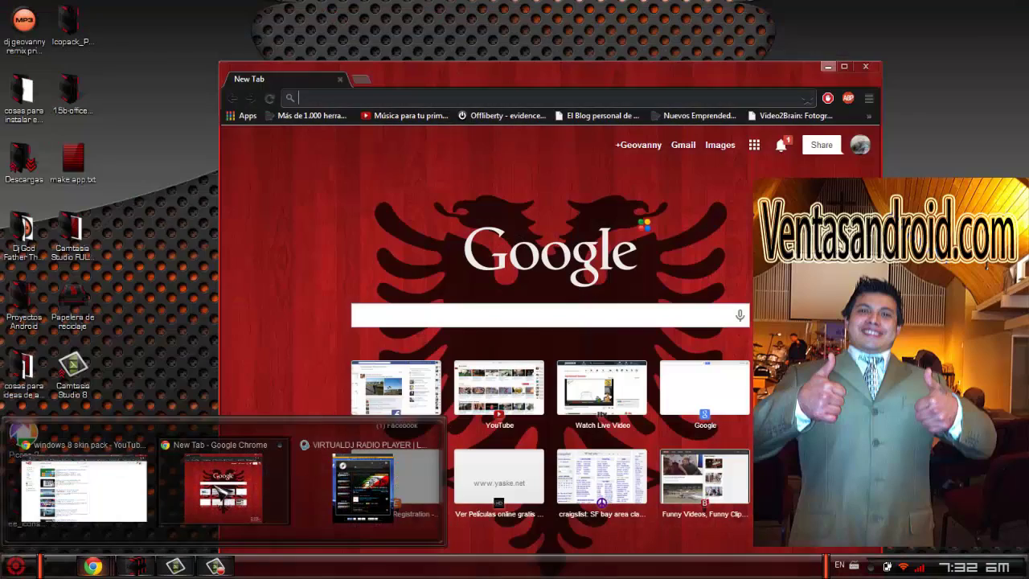
mouse_move(105, 493)
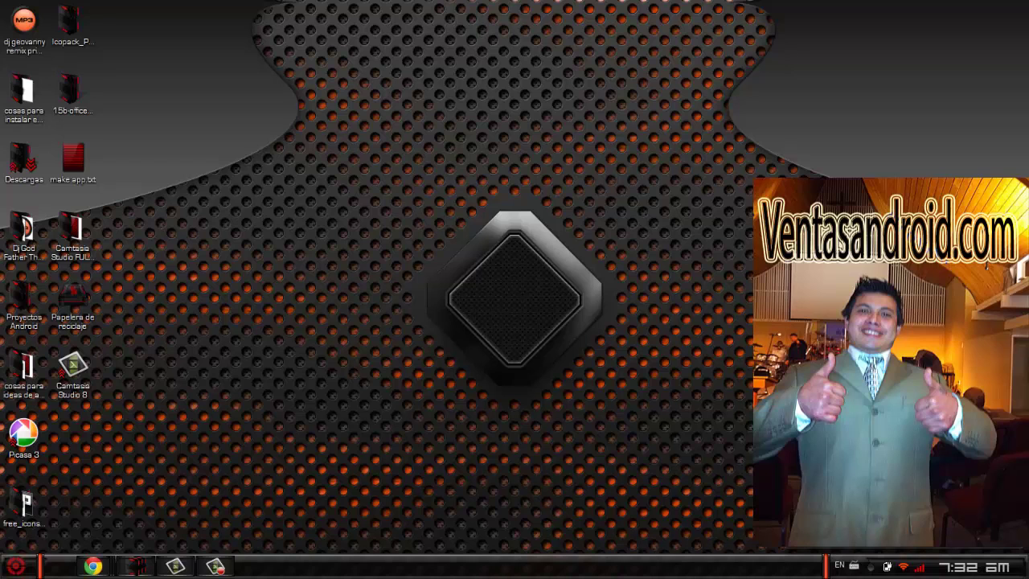
Look through the desktop right-click menu options, then dismiss the menu.
right_click(465, 183)
mouse_move(487, 206)
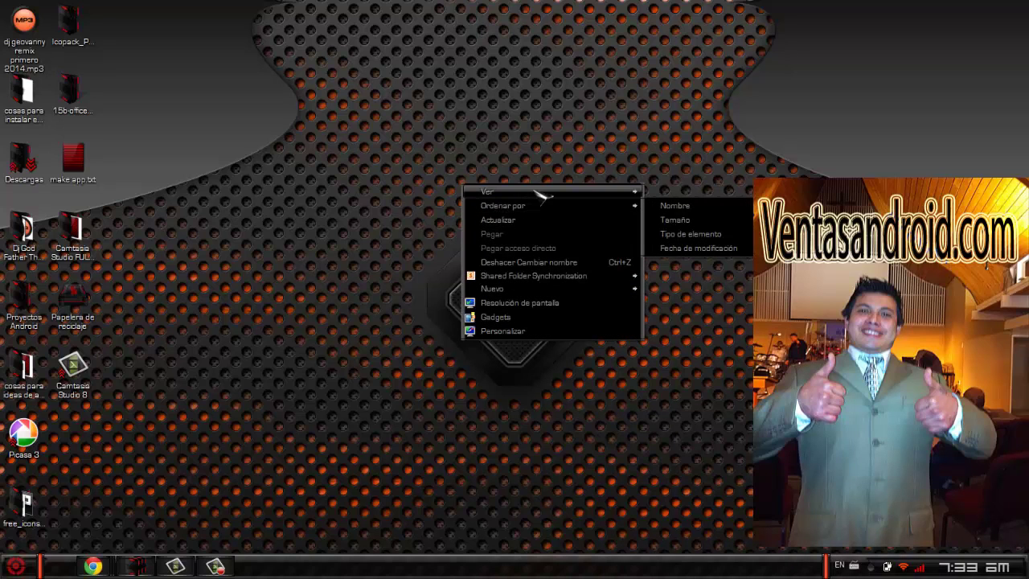
mouse_move(554, 197)
mouse_move(597, 210)
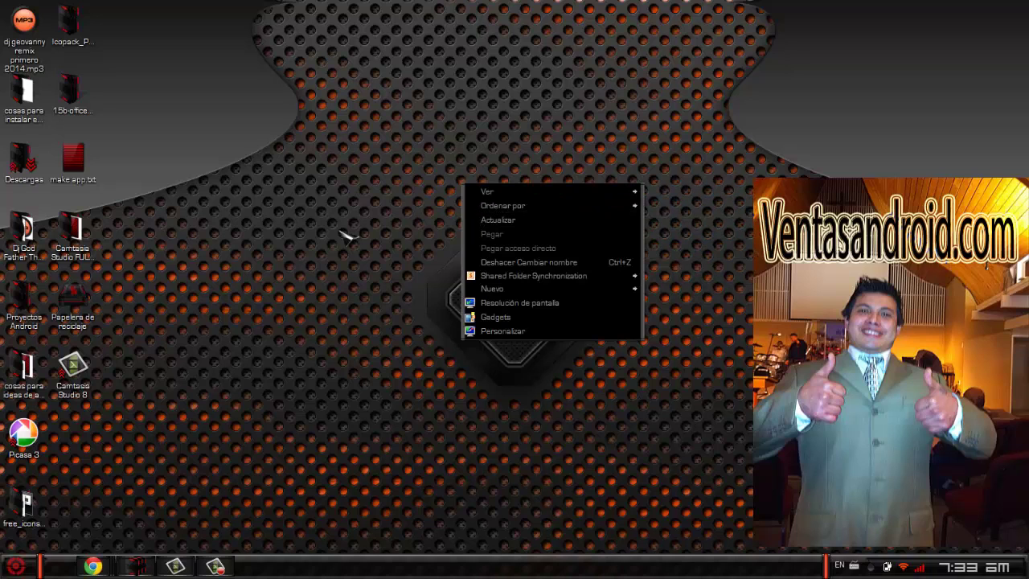
left_click(256, 280)
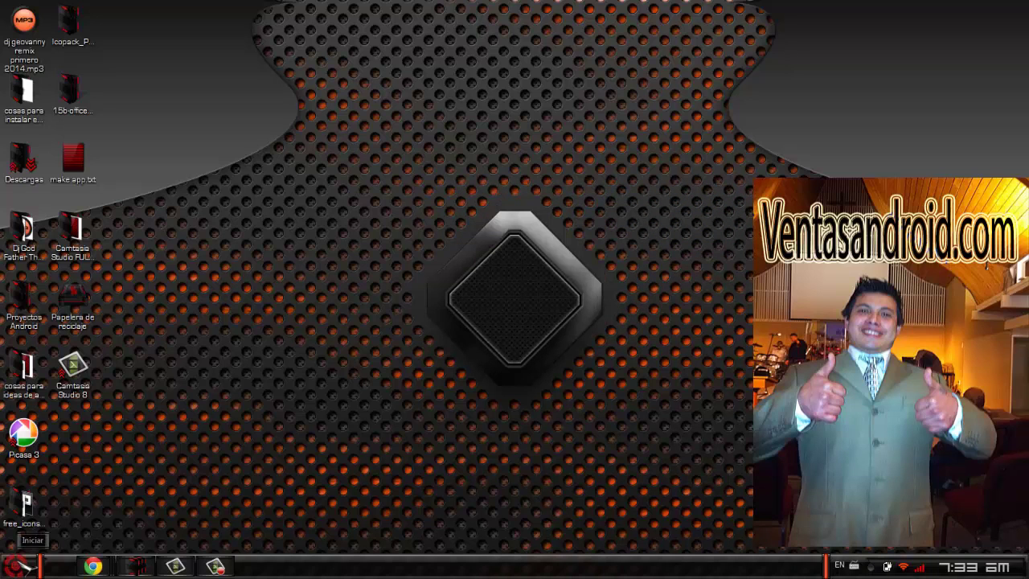
Select four desktop icons and move them up into the top icon row.
left_click(24, 566)
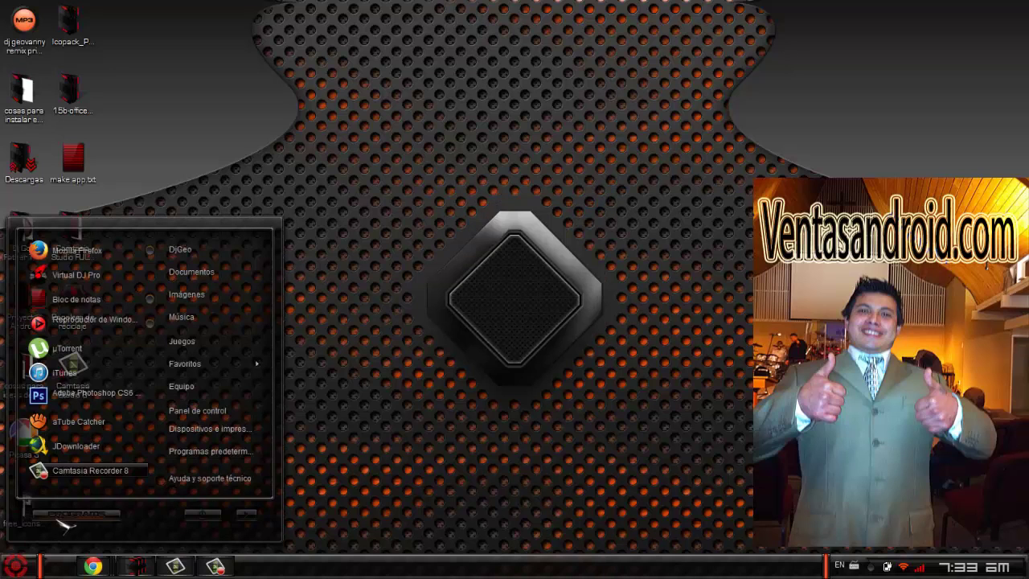
left_click(417, 385)
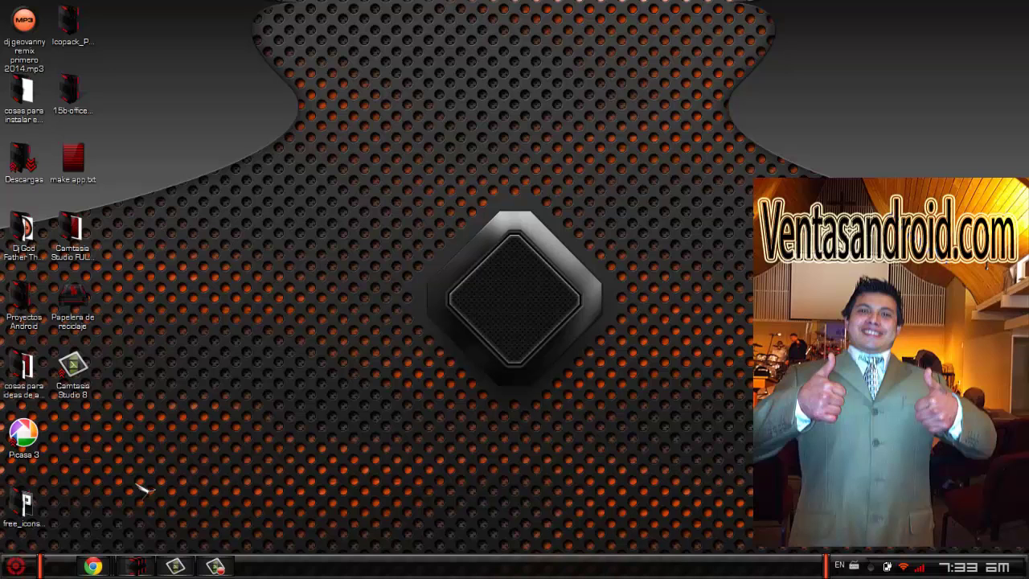
left_click_drag(165, 521, 133, 10)
left_click_drag(150, 214, 221, 75)
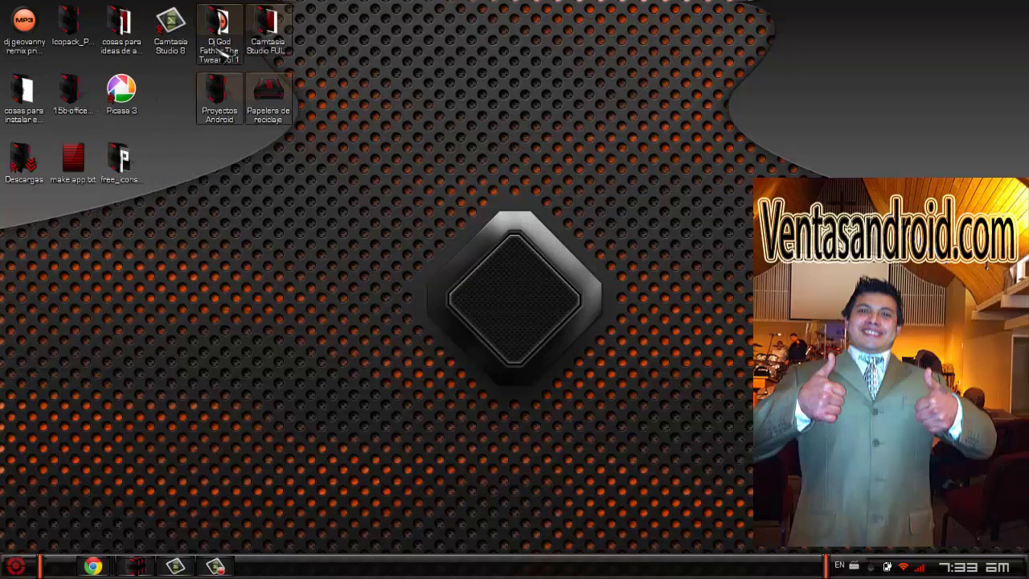
Move the free_icons folder beside Picasa 3 and open the user's home folder from Start.
left_click(16, 566)
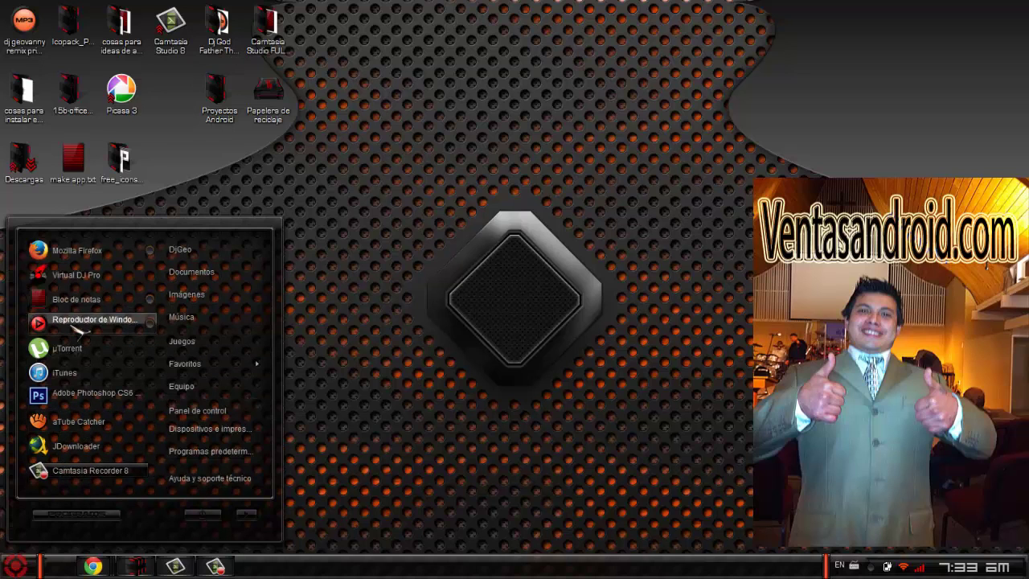
left_click_drag(121, 161, 171, 95)
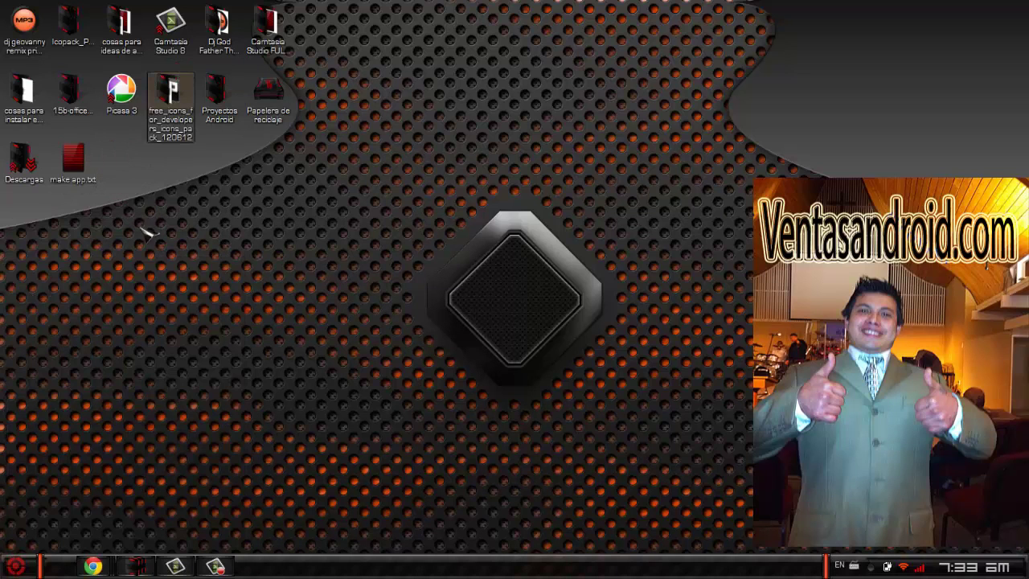
key("super")
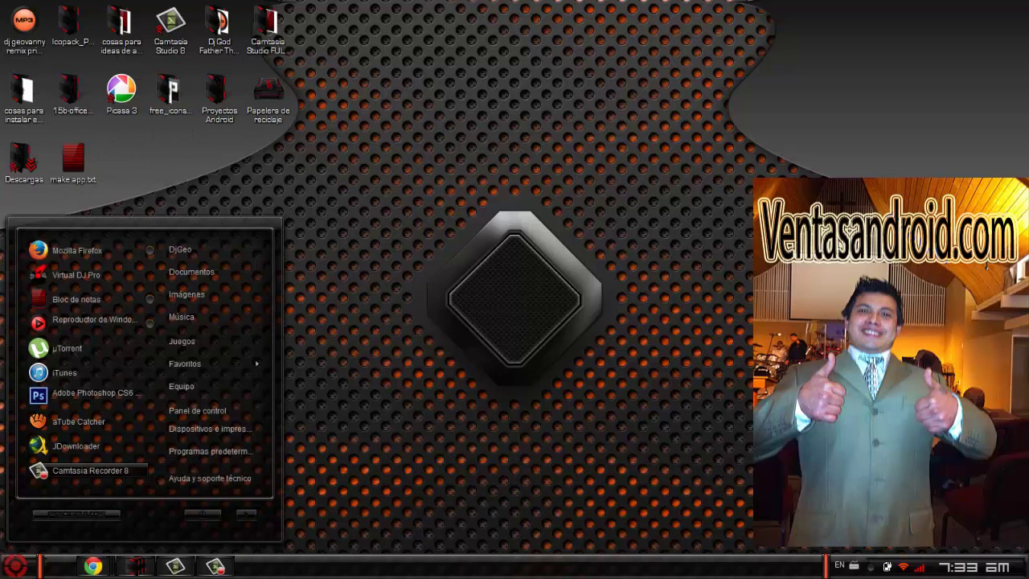
left_click(195, 248)
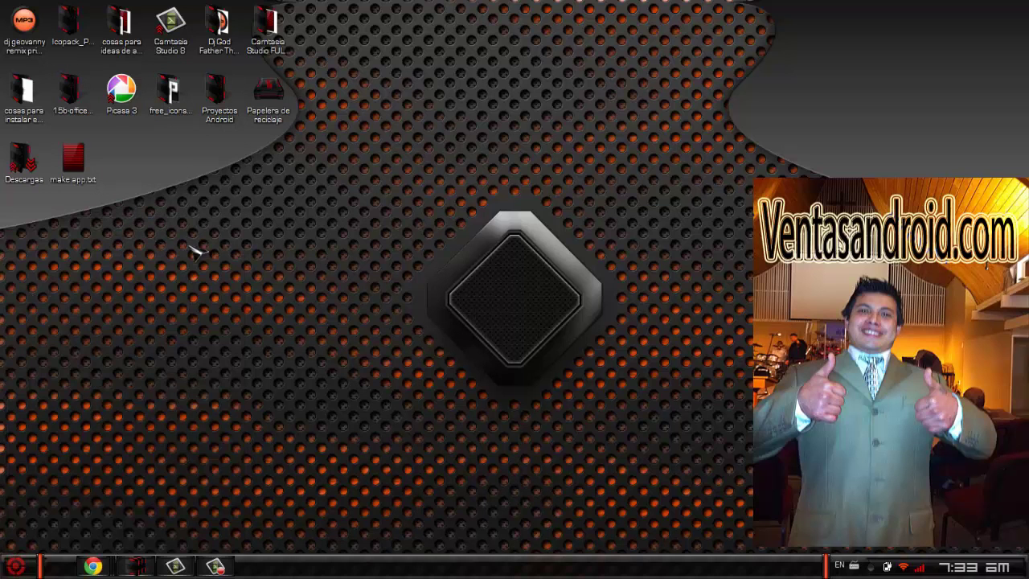
Maximize the Explorer home folder window and widen its file list.
left_click_drag(540, 131, 528, 122)
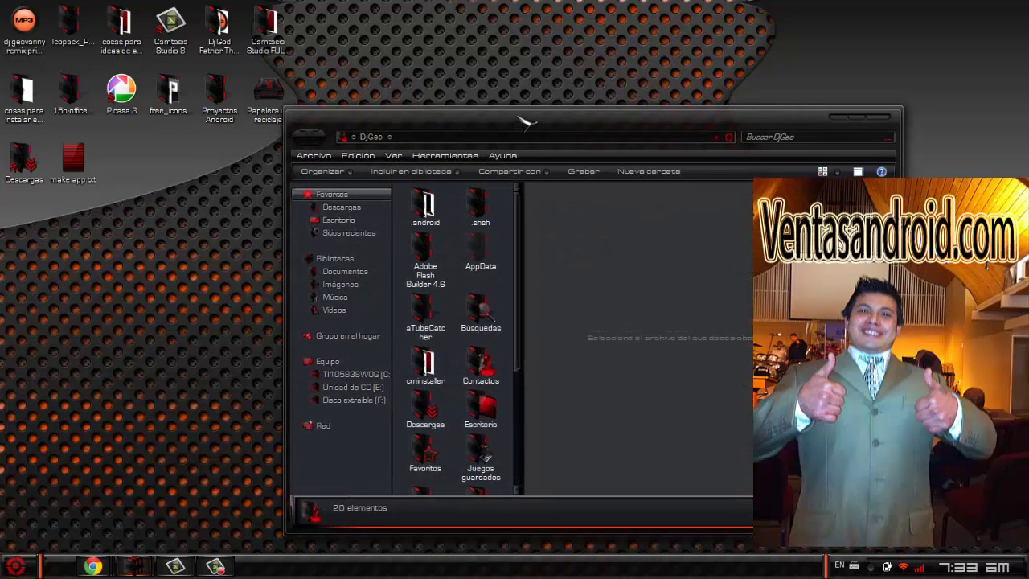
double_click(531, 120)
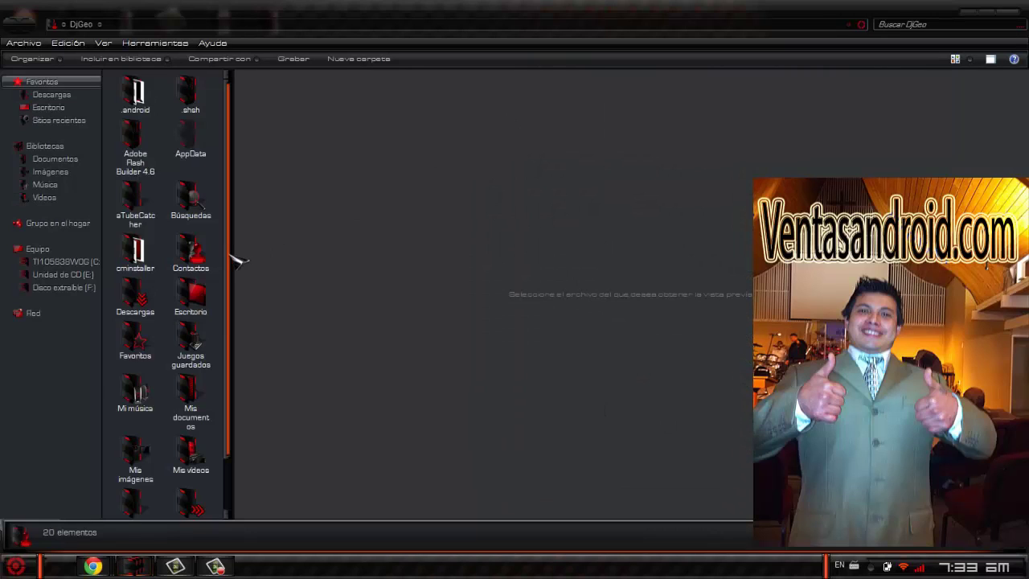
left_click_drag(239, 260, 813, 254)
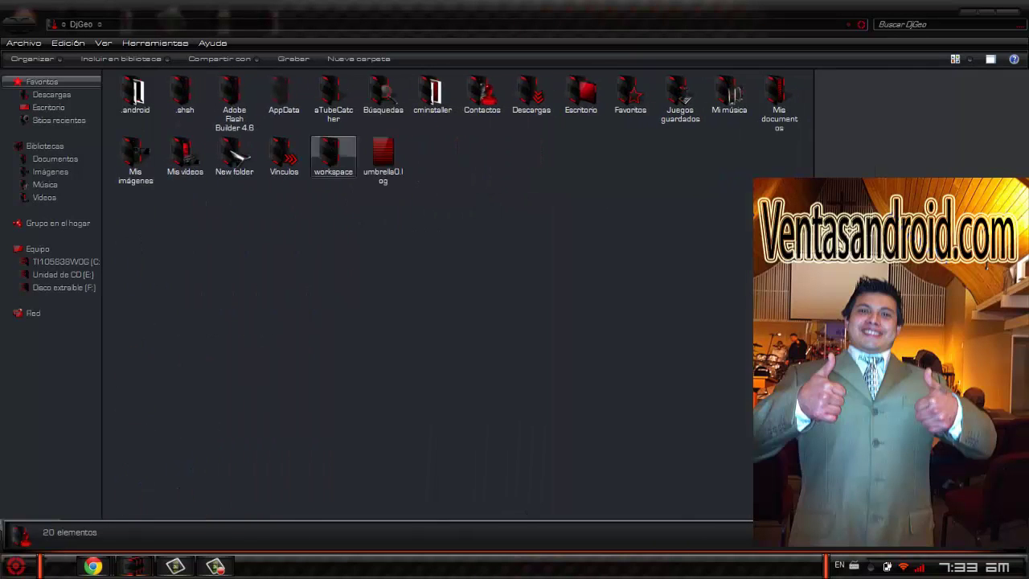
Open the Imágenes library, select pajaro en mano.jpg and show its preview.
left_click(56, 160)
left_click(69, 172)
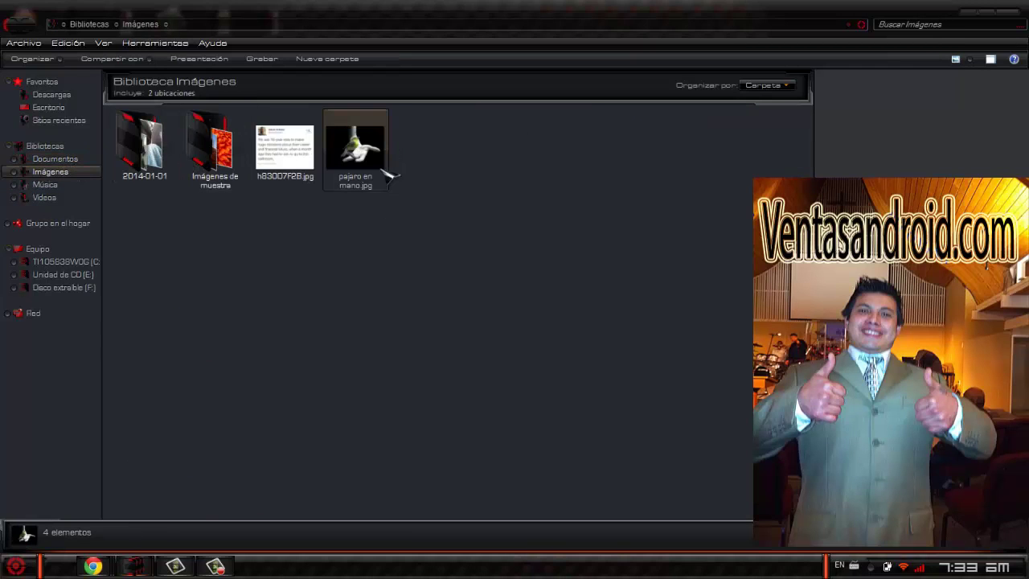
left_click(391, 164)
key("alt+p")
left_click_drag(304, 291, 642, 294)
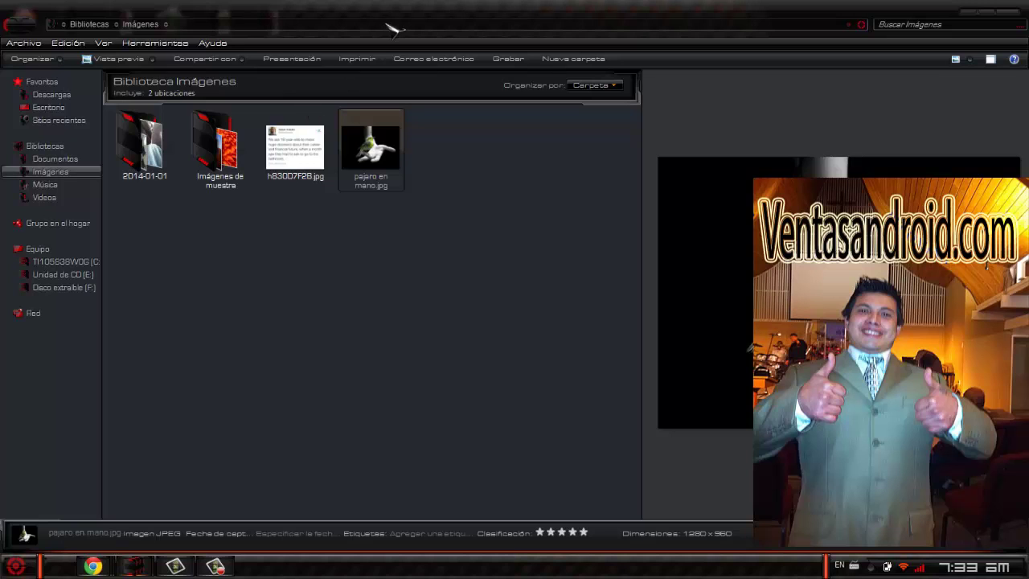
Restore the Explorer window and browse the Documentos, Música and Vídeos libraries.
left_click_drag(394, 17, 555, 82)
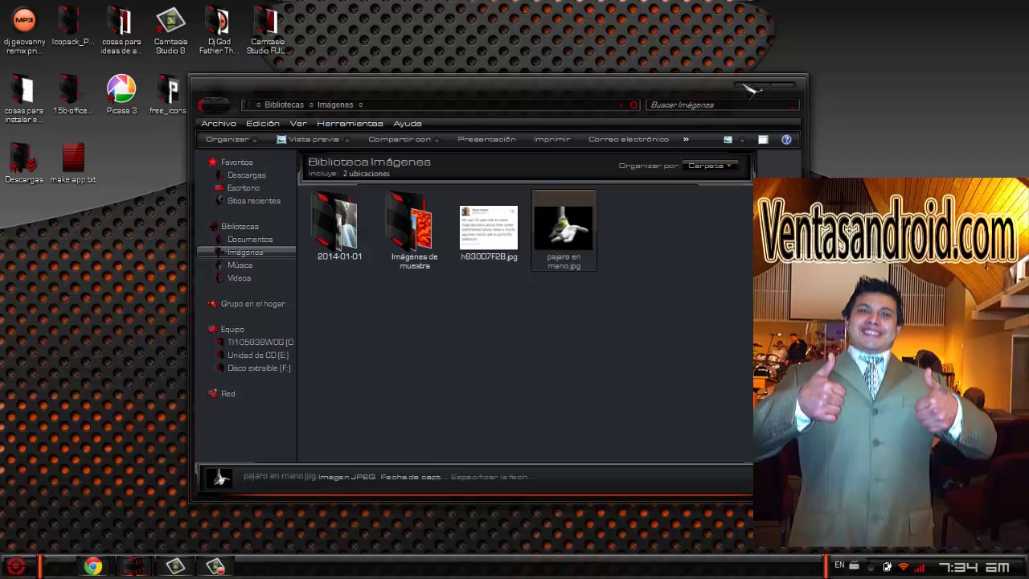
left_click_drag(467, 97, 451, 67)
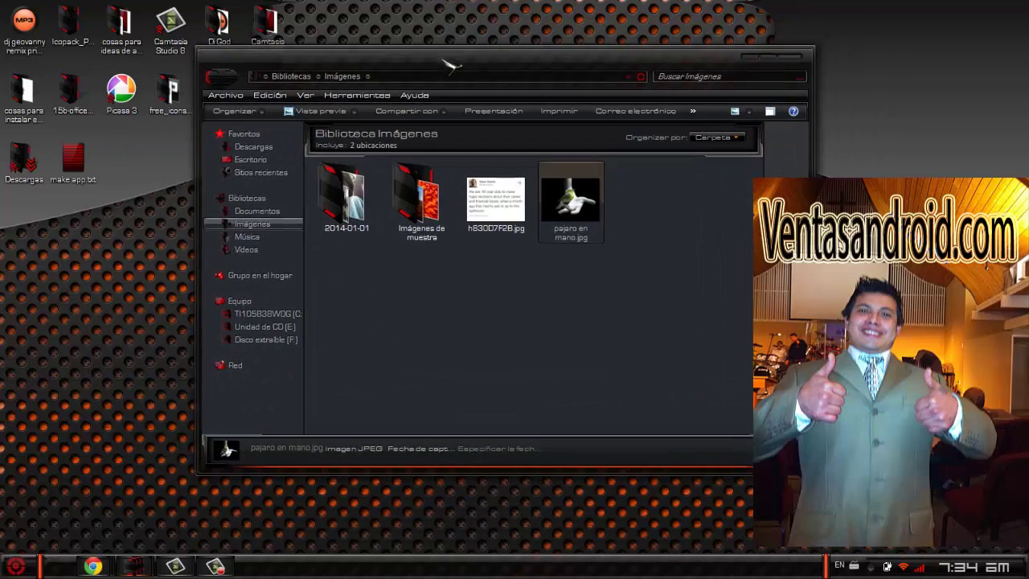
left_click(257, 211)
left_click(247, 237)
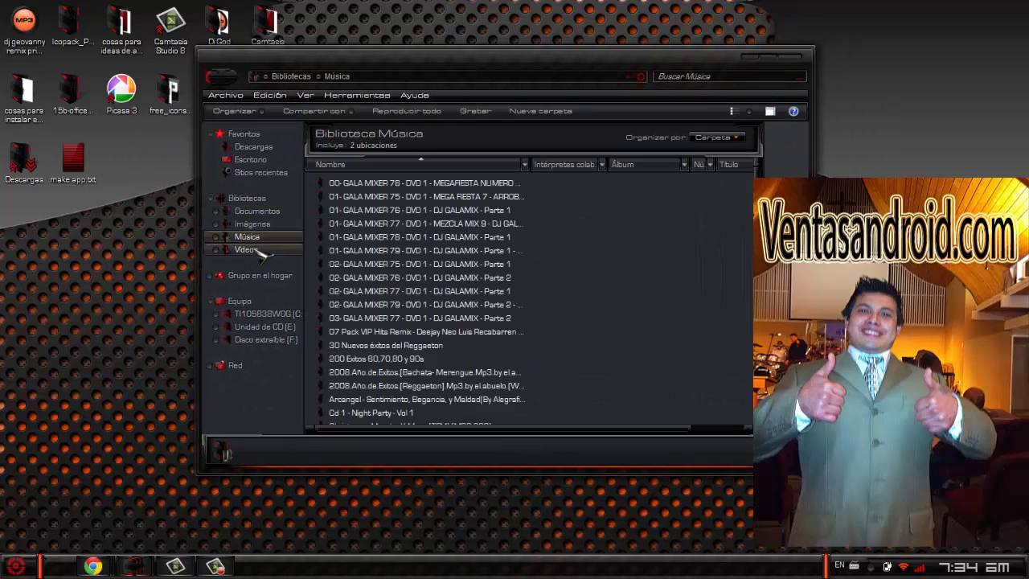
left_click(247, 250)
Check Descargas, Escritorio and the Equipo drives, then bring Chrome's YouTube results forward.
left_click(254, 148)
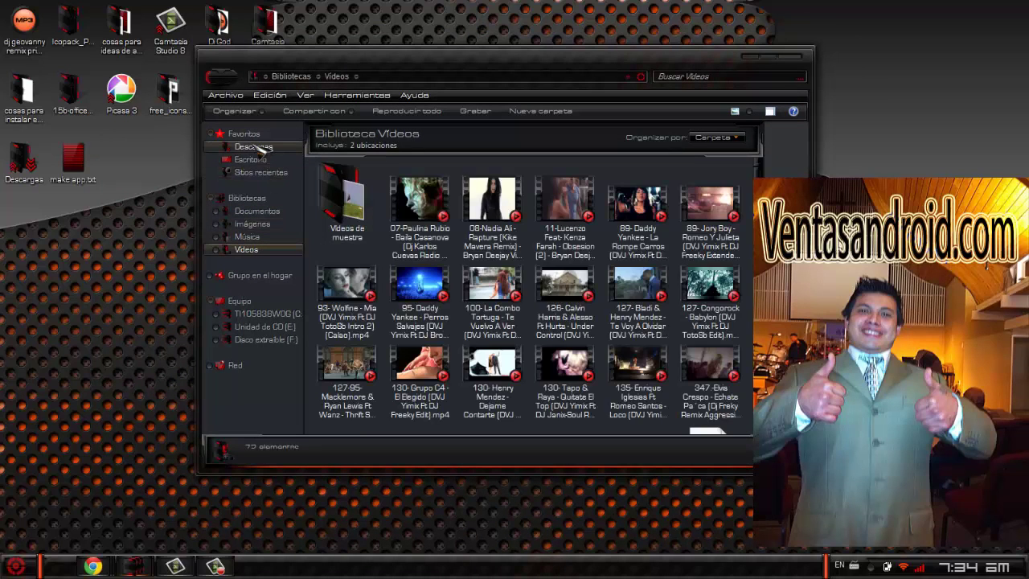
left_click(259, 160)
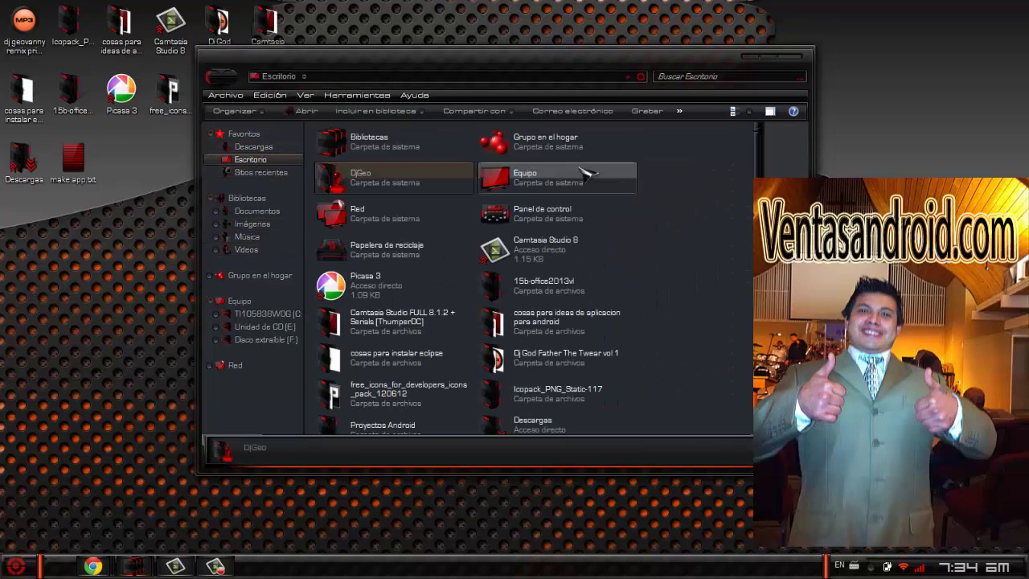
left_click(239, 301)
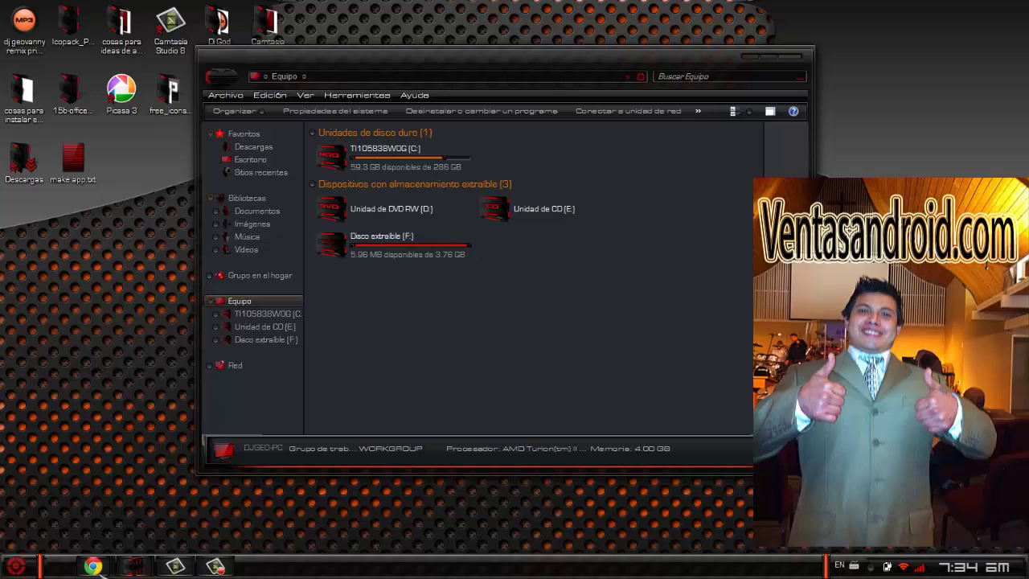
mouse_move(100, 568)
left_click(108, 527)
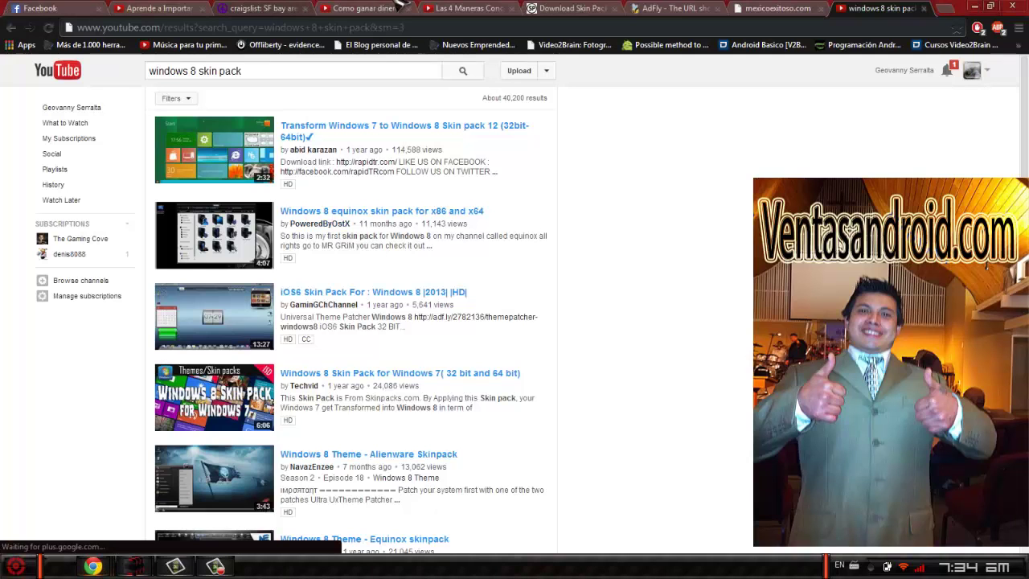
Open the Fire Skin Pack link from the Download Skin Pack page in a new tab.
left_click(565, 6)
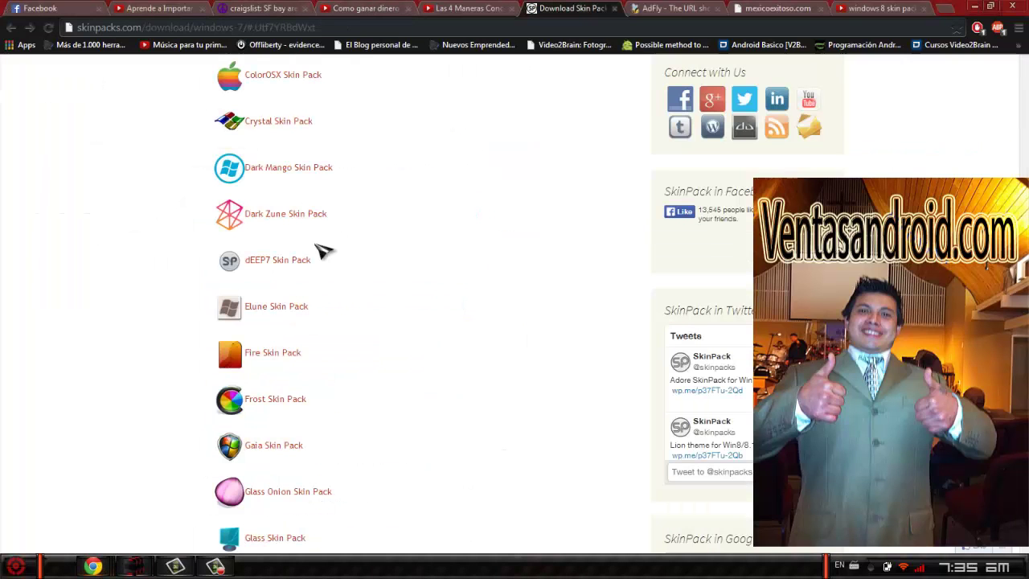
right_click(274, 354)
left_click(299, 360)
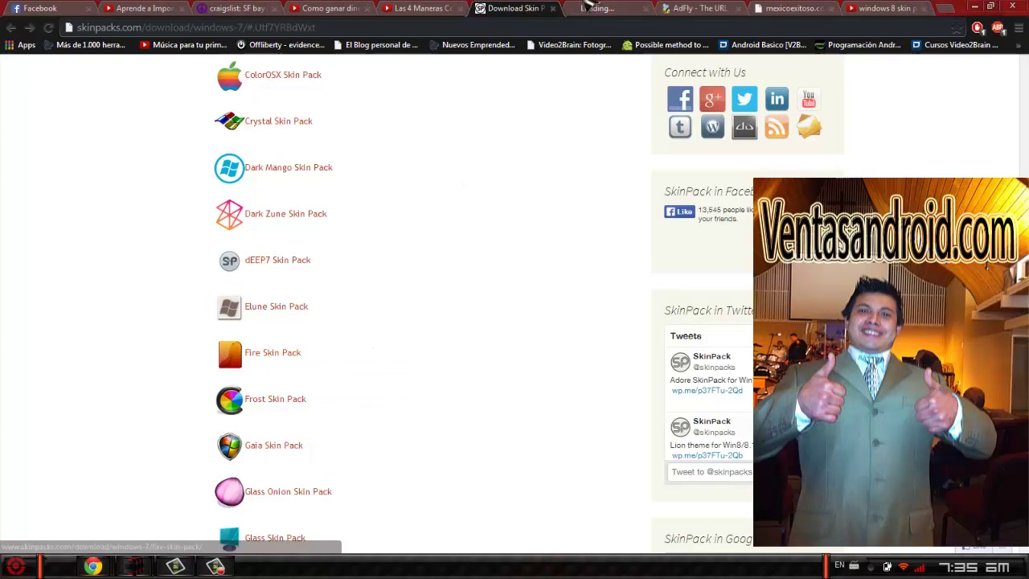
left_click(587, 8)
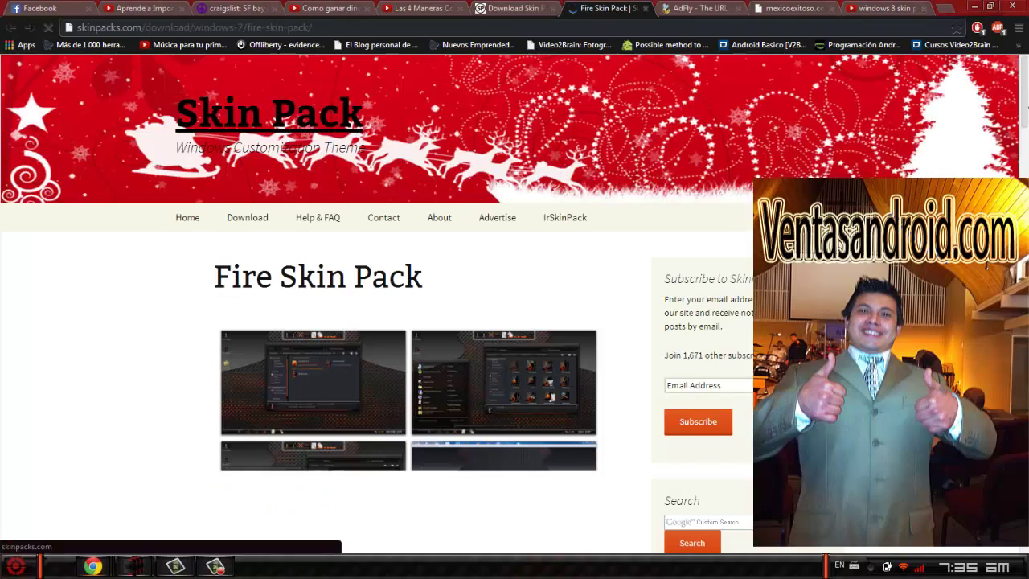
Scroll through the Fire Skin Pack download links and open the first screenshot.
scroll(514, 322, "down", 2)
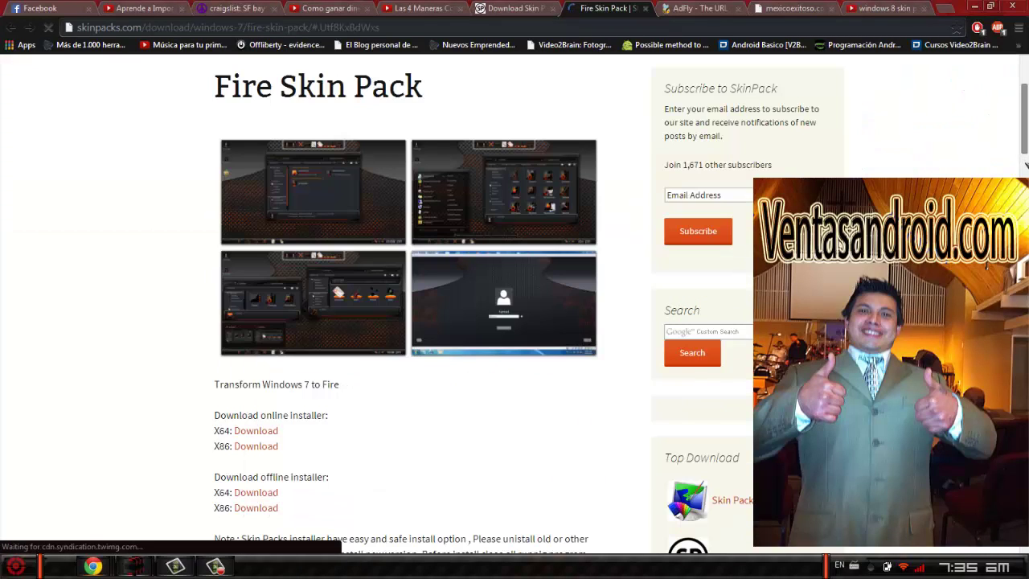
scroll(515, 322, "down", 2)
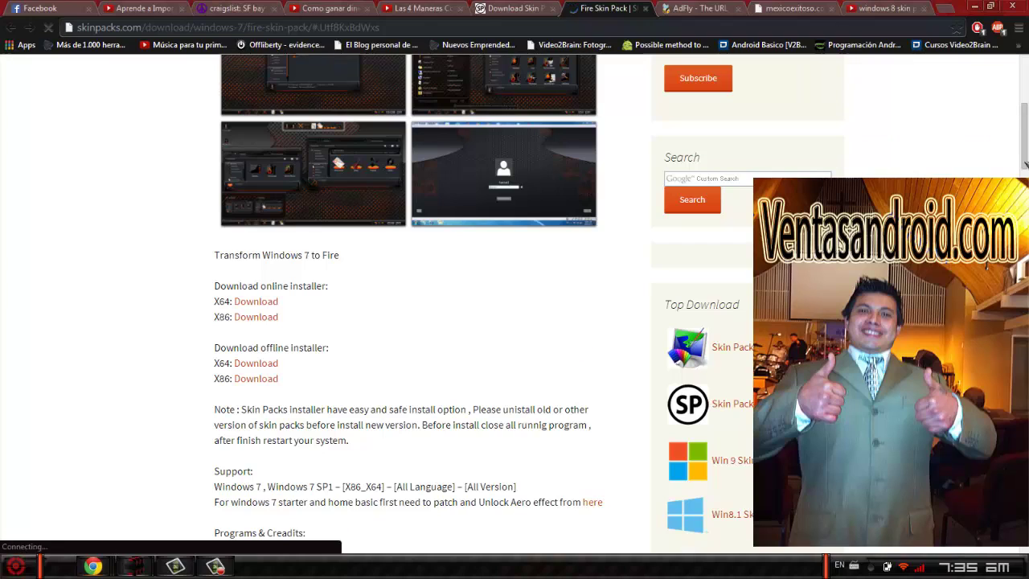
scroll(1026, 165, "down", 1)
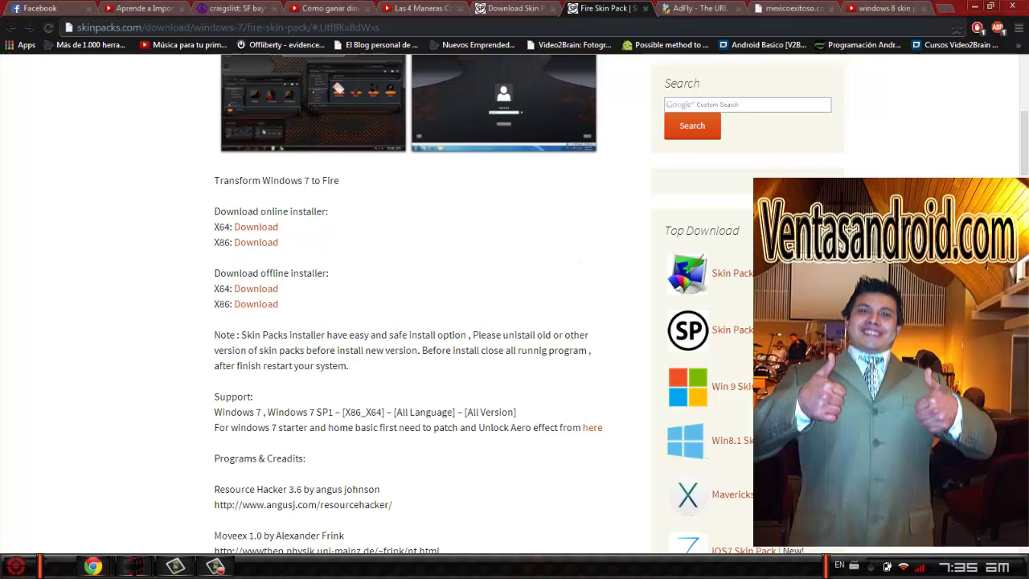
left_click_drag(1027, 138, 1015, 110)
scroll(1014, 110, "down", 1)
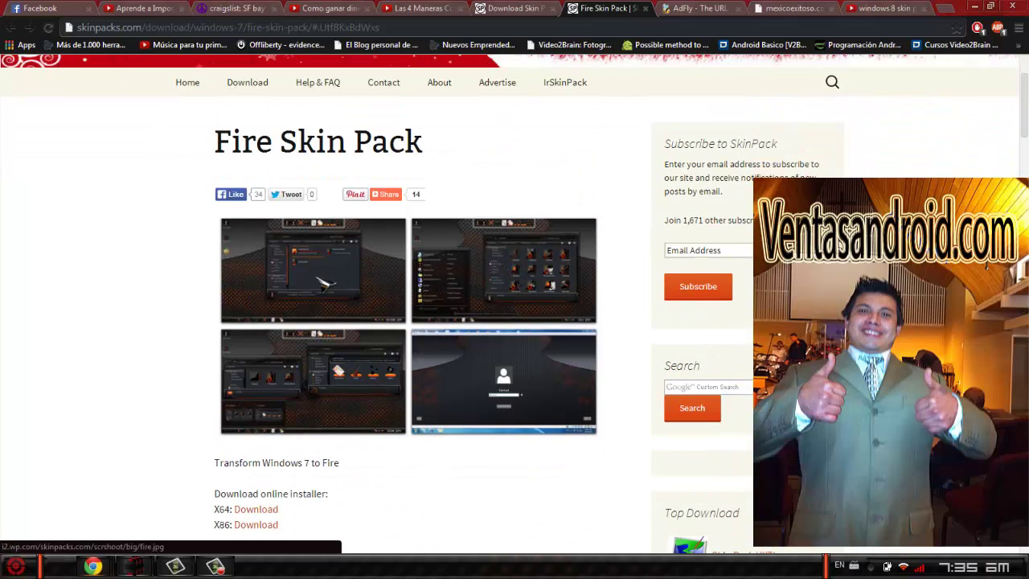
left_click(324, 284)
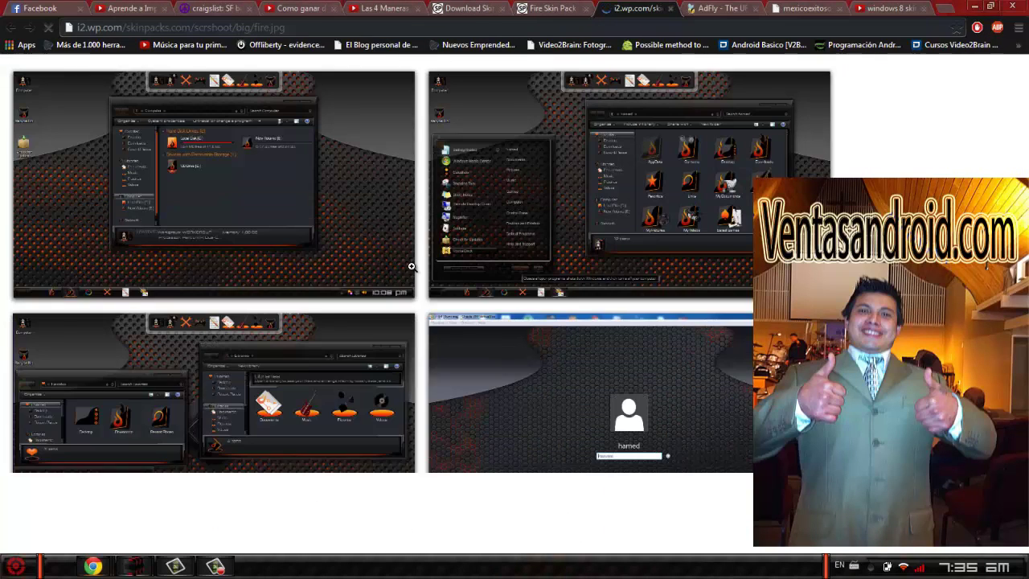
Zoom fire.jpg to full size, pan around the screenshot, then minimize Chrome.
left_click(411, 266)
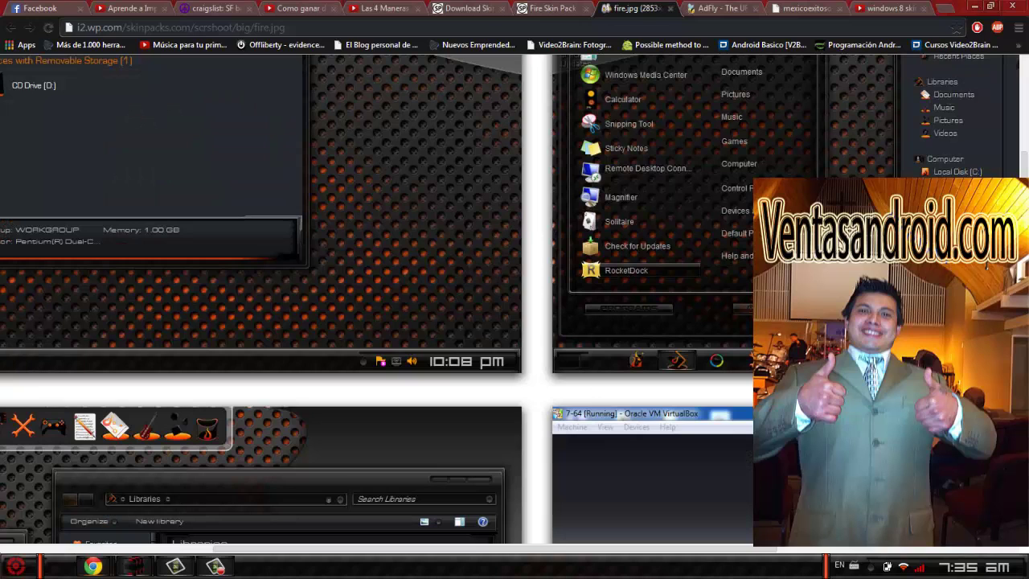
left_click_drag(322, 551, 110, 550)
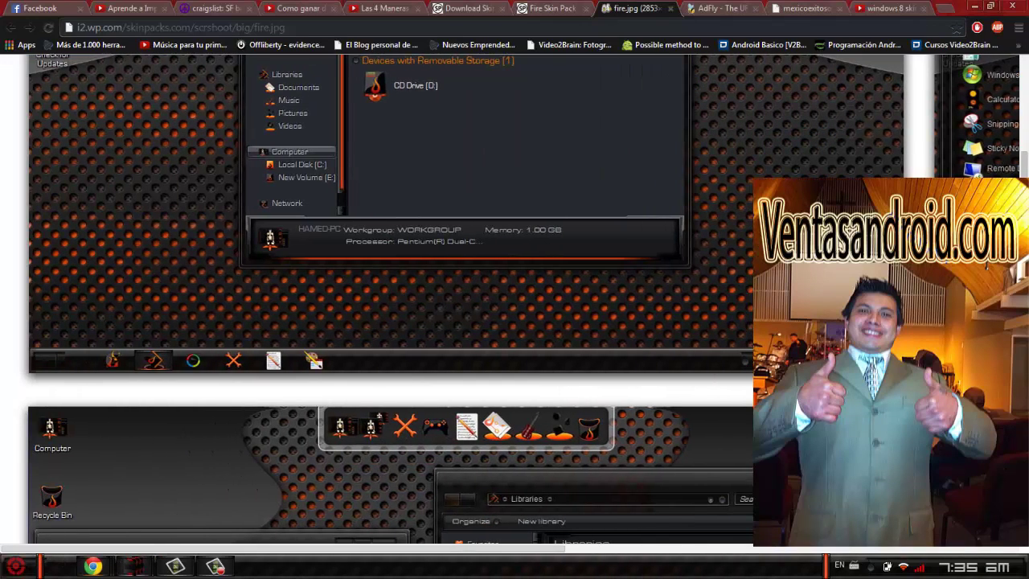
scroll(739, 296, "up", 3)
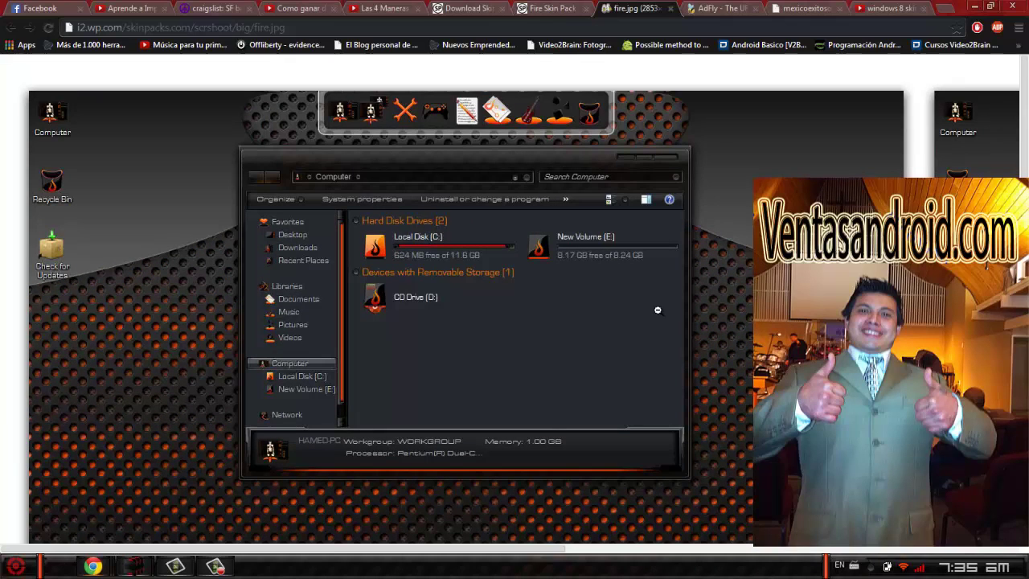
scroll(658, 310, "right", 10)
scroll(658, 310, "down", 1)
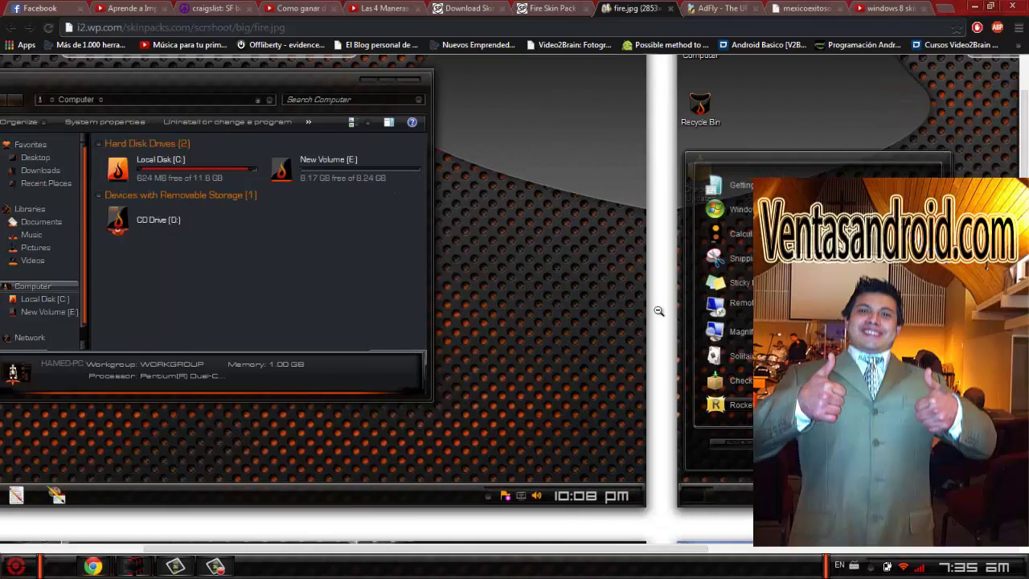
scroll(658, 309, "right", 6)
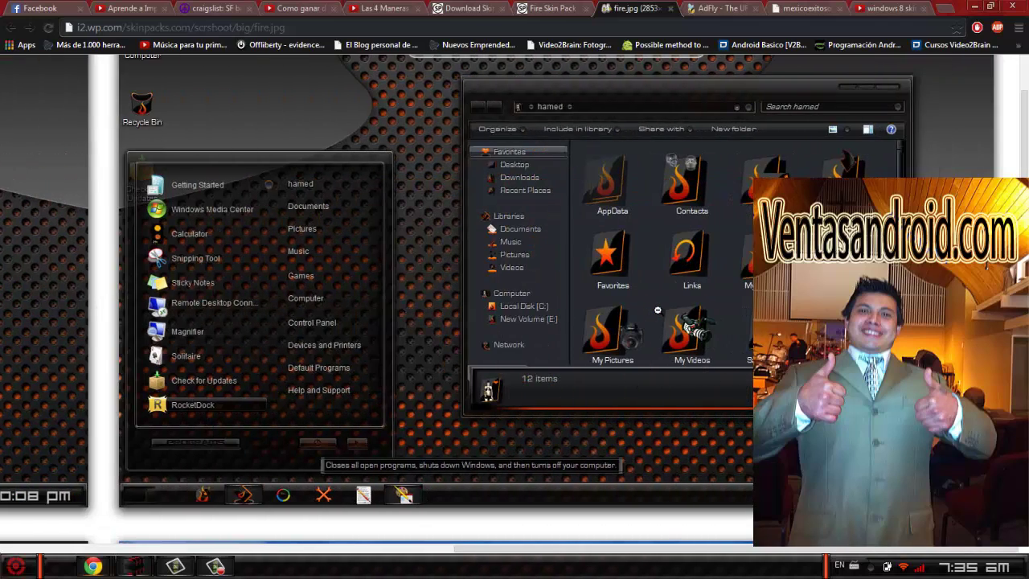
scroll(658, 309, "down", 7)
scroll(658, 309, "up", 1)
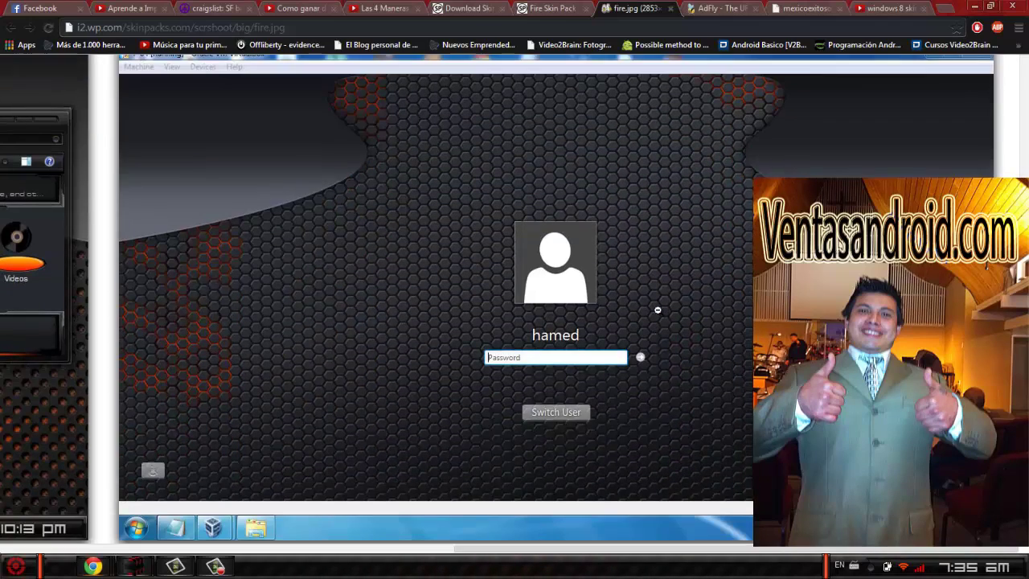
scroll(658, 310, "up", 1)
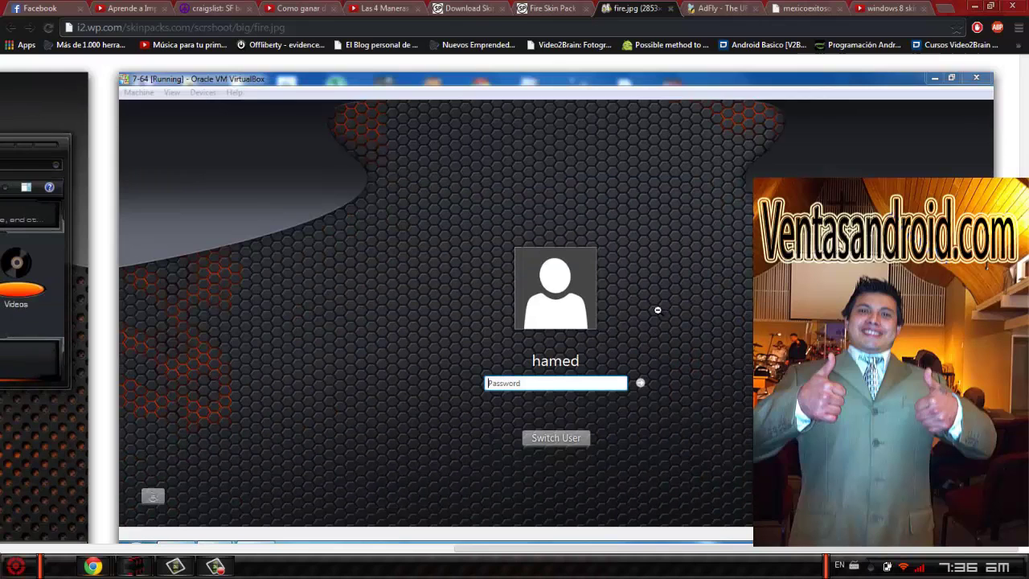
scroll(658, 309, "left", 16)
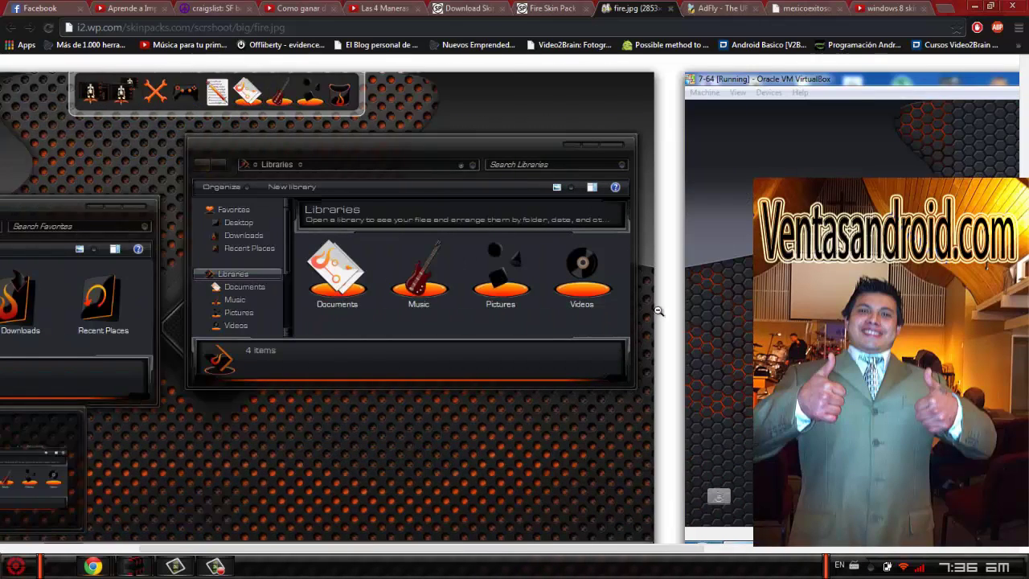
scroll(658, 310, "left", 4)
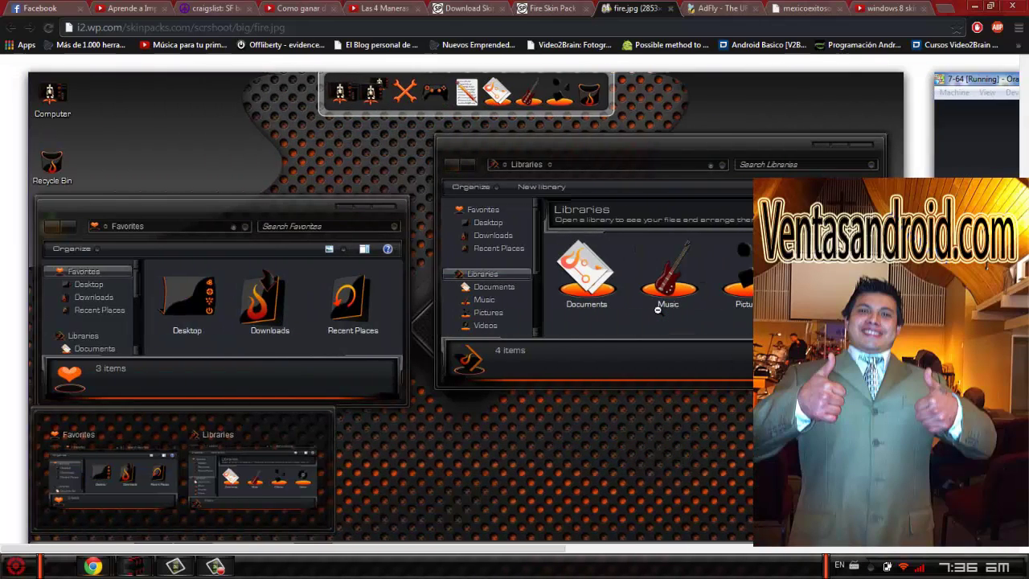
left_click(1011, 7)
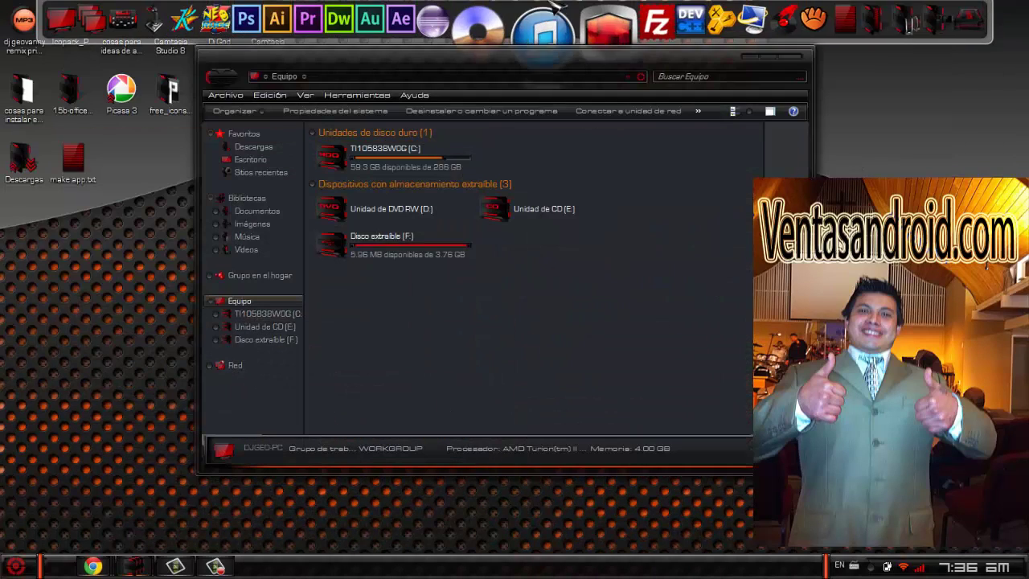
Show the bare desktop with Win+D, then restore Chrome's full-size fire.jpg window.
key("super+d")
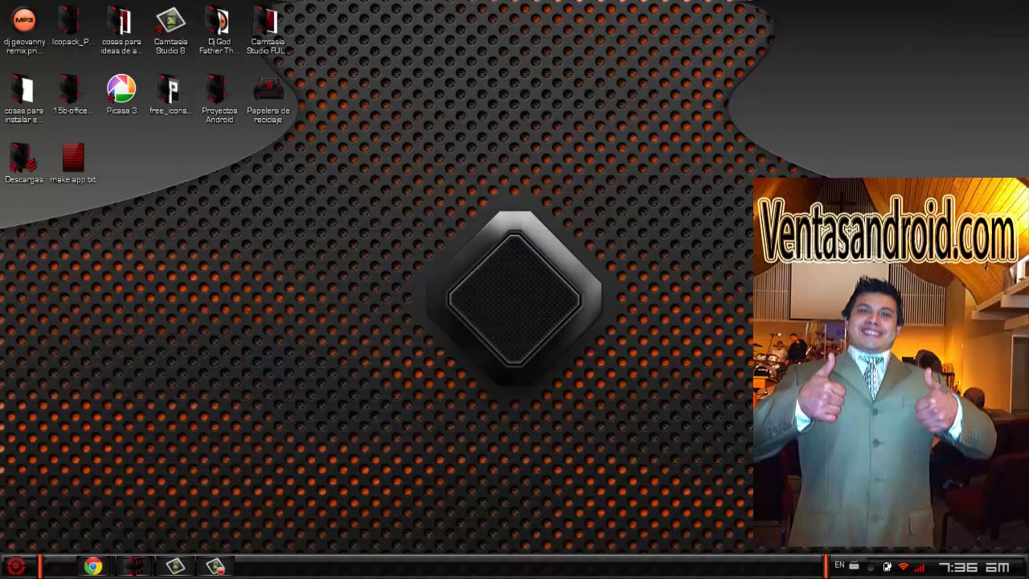
mouse_move(563, 16)
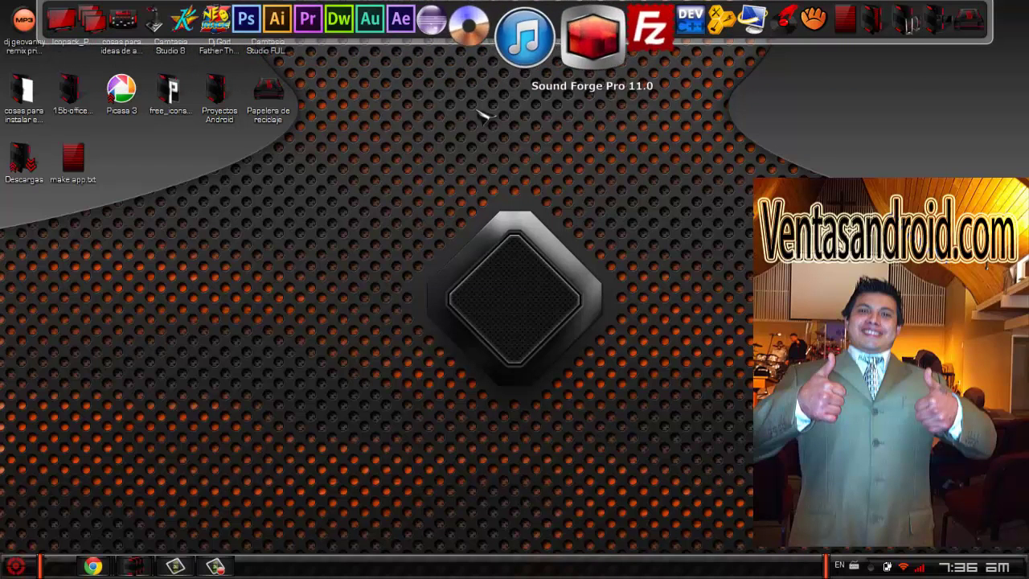
mouse_move(105, 568)
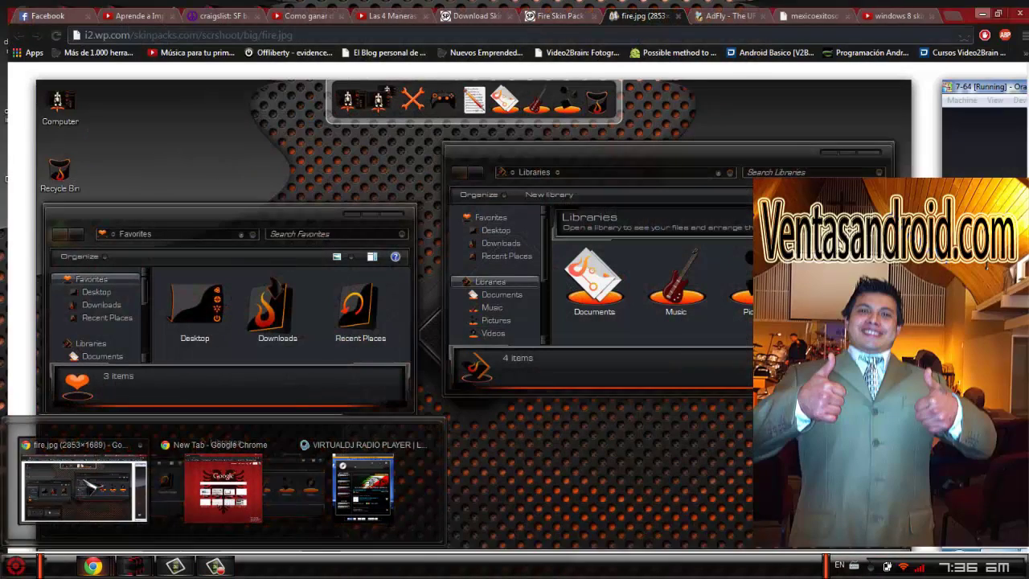
left_click(84, 491)
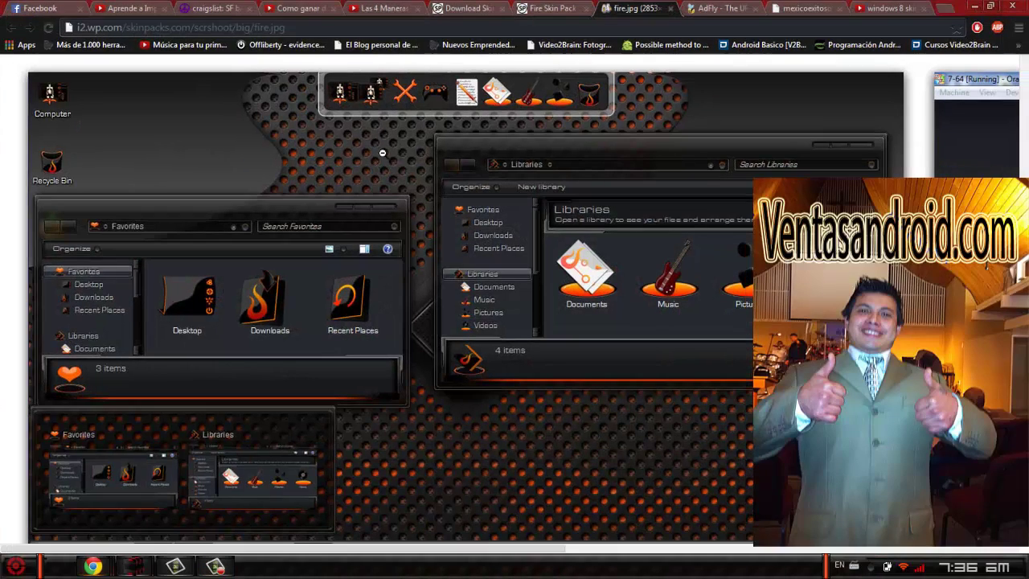
Scroll the Fire Skin Pack page to its download links, then return to fire.jpg.
left_click(560, 7)
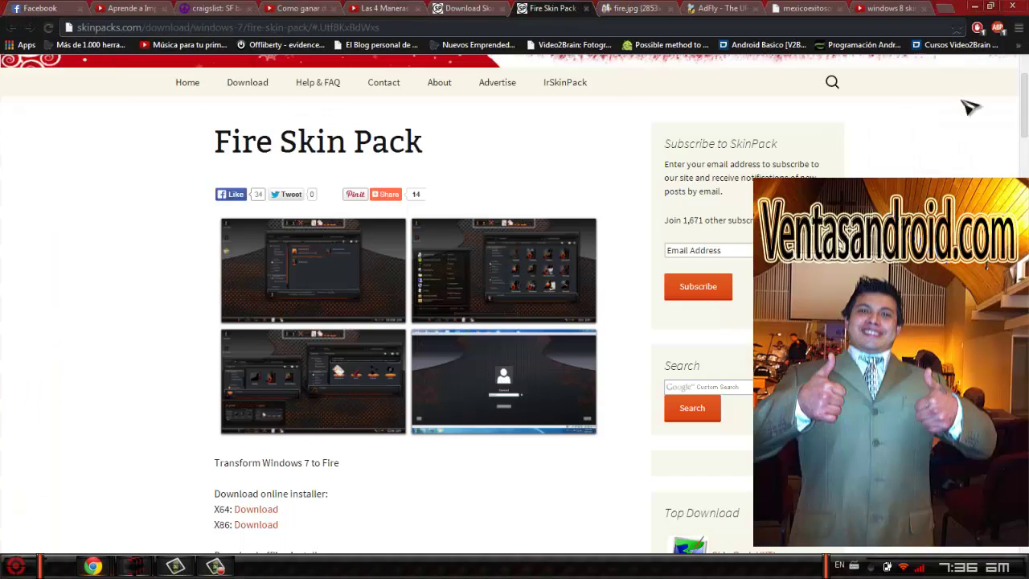
scroll(957, 137, "down", 3)
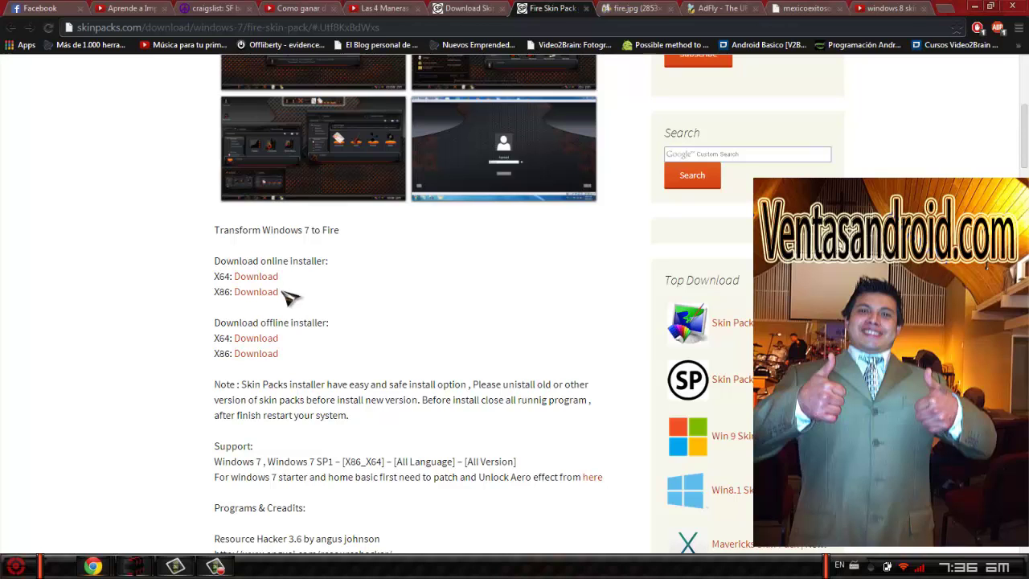
left_click(648, 11)
Flip between the AdFly links page and its neighbouring tabs.
left_click(729, 8)
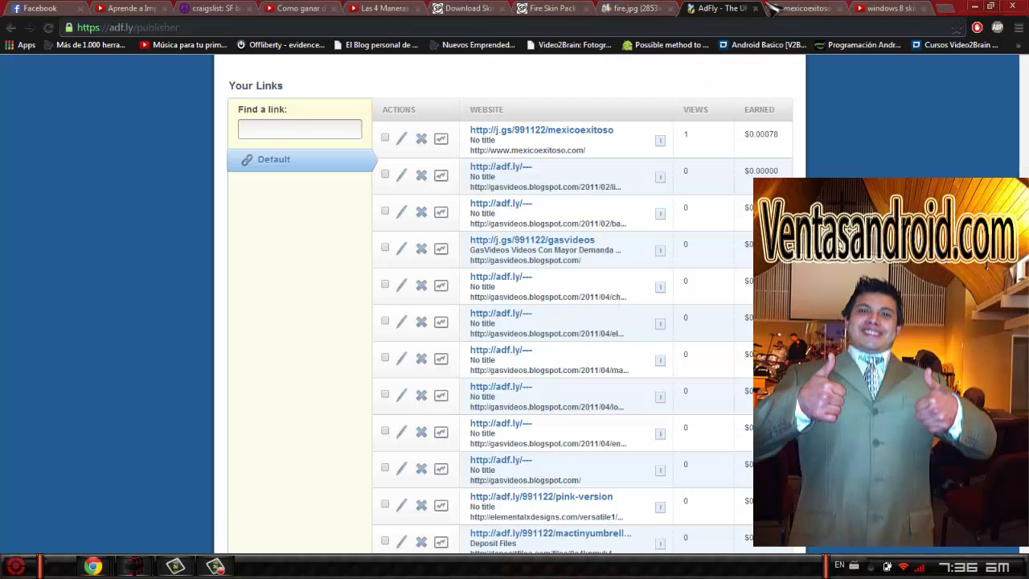
left_click(822, 8)
left_click(884, 8)
left_click(804, 8)
left_click(712, 8)
Step leftward through the tabs past Download Skin, Las 4 Maneras and craigslist to Facebook.
left_click(631, 8)
left_click(551, 8)
left_click(467, 8)
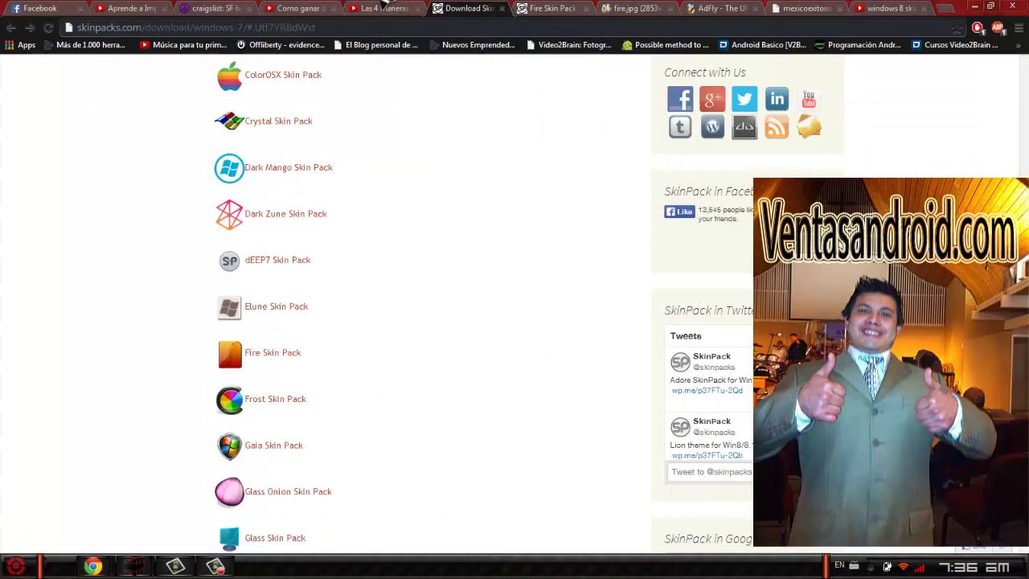
left_click(382, 8)
left_click(297, 8)
left_click(213, 8)
left_click(129, 8)
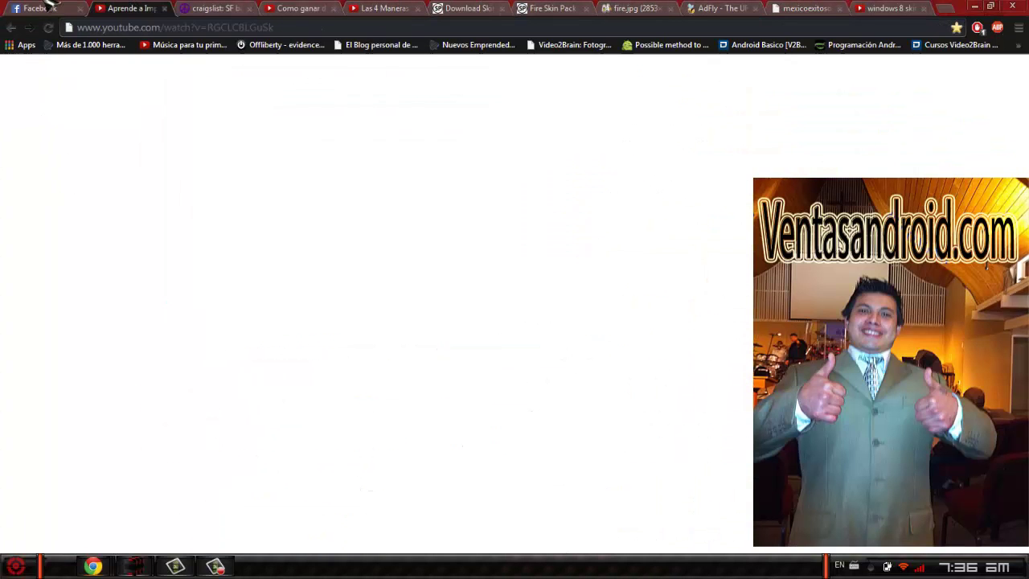
left_click(40, 8)
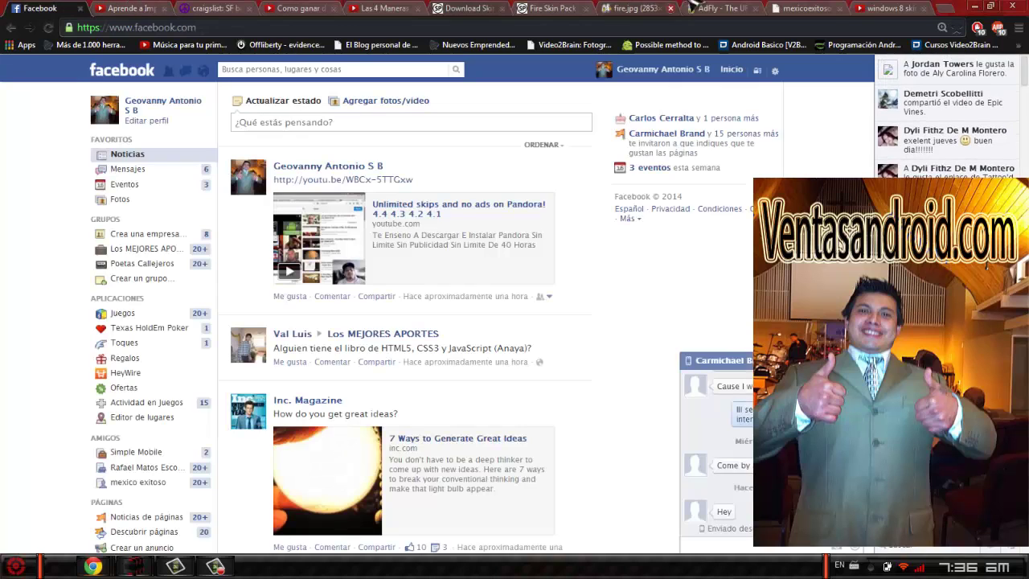